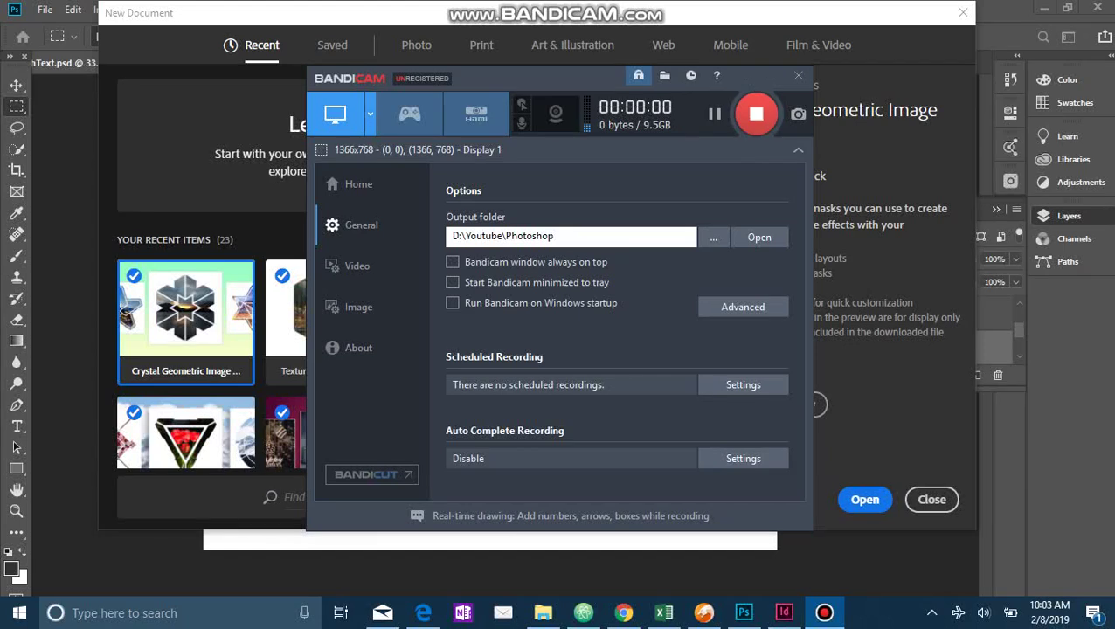
- Start a new Untitled-1 document from the Textured Image Masks recent template
{"action": "scroll", "coordinate": [631, 200], "scroll_direction": "down", "scroll_amount": 2}
{"action": "scroll", "coordinate": [630, 175], "scroll_direction": "down", "scroll_amount": 1}
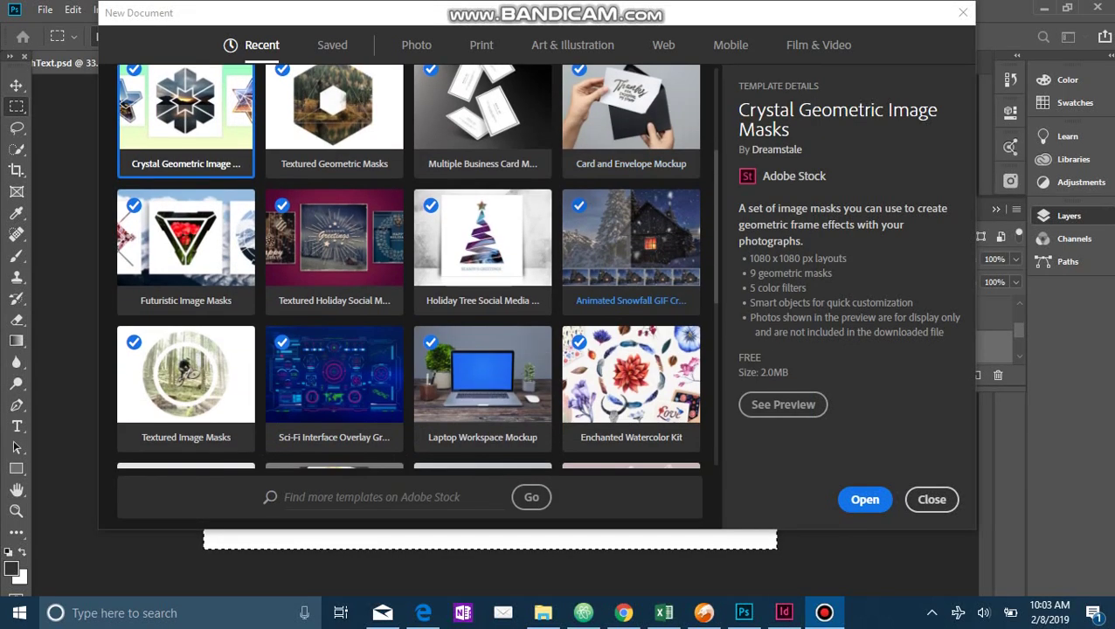
{"action": "scroll", "coordinate": [630, 175], "scroll_direction": "down", "scroll_amount": 2}
{"action": "scroll", "coordinate": [630, 174], "scroll_direction": "down", "scroll_amount": 1}
{"action": "scroll", "coordinate": [630, 306], "scroll_direction": "down", "scroll_amount": 1}
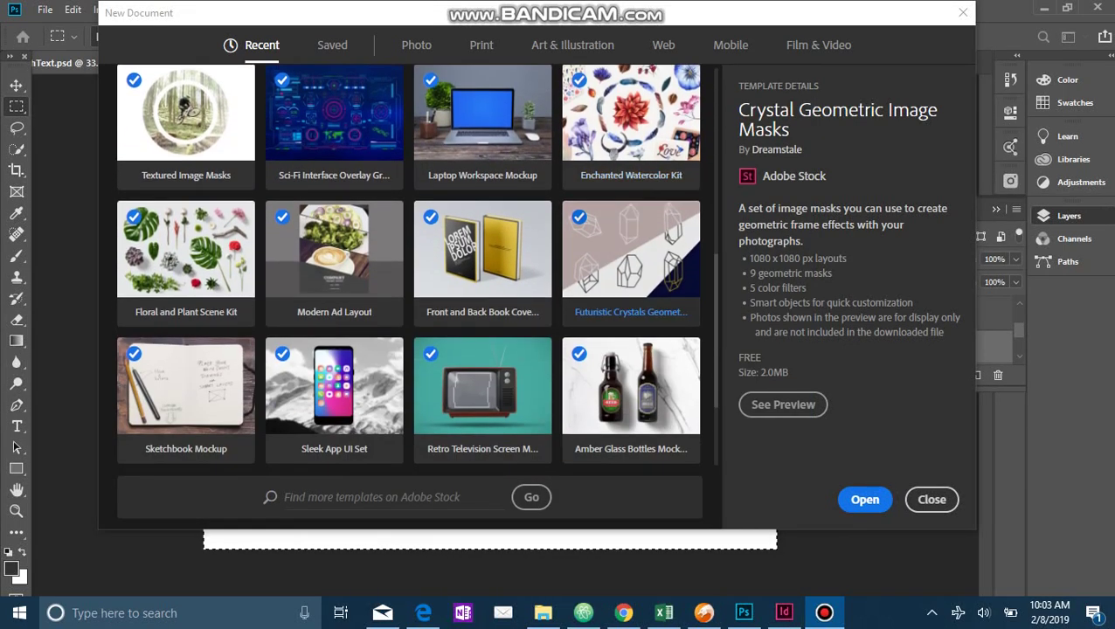
{"action": "scroll", "coordinate": [631, 306], "scroll_direction": "down", "scroll_amount": 1}
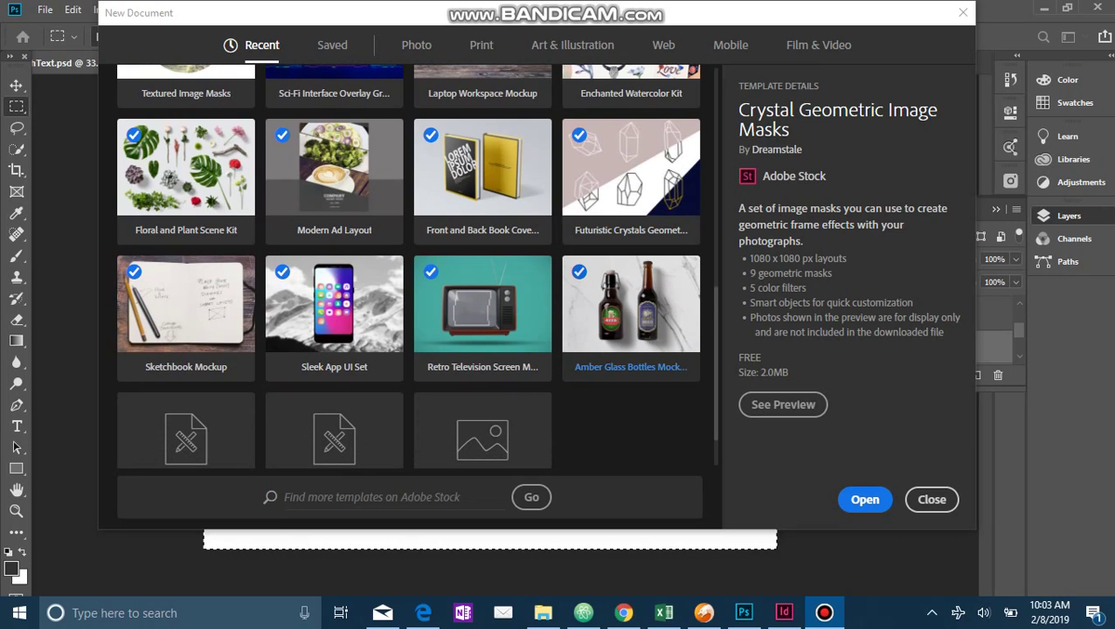
{"action": "scroll", "coordinate": [631, 349], "scroll_direction": "down", "scroll_amount": 1}
{"action": "scroll", "coordinate": [631, 349], "scroll_direction": "up", "scroll_amount": 1}
{"action": "scroll", "coordinate": [631, 349], "scroll_direction": "up", "scroll_amount": 1}
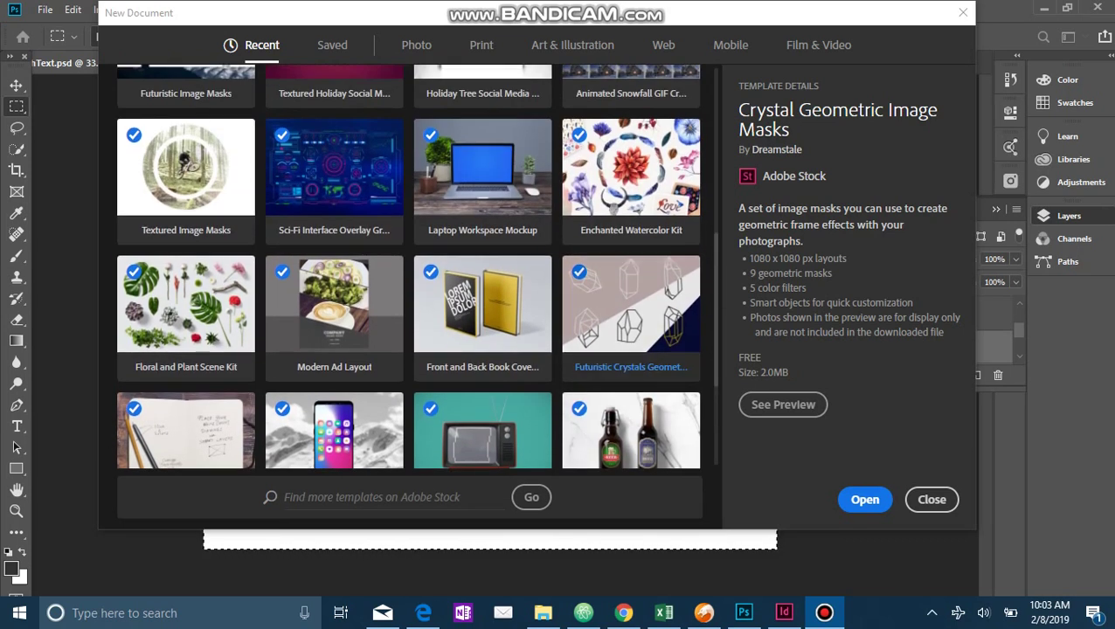
{"action": "scroll", "coordinate": [631, 349], "scroll_direction": "up", "scroll_amount": 1}
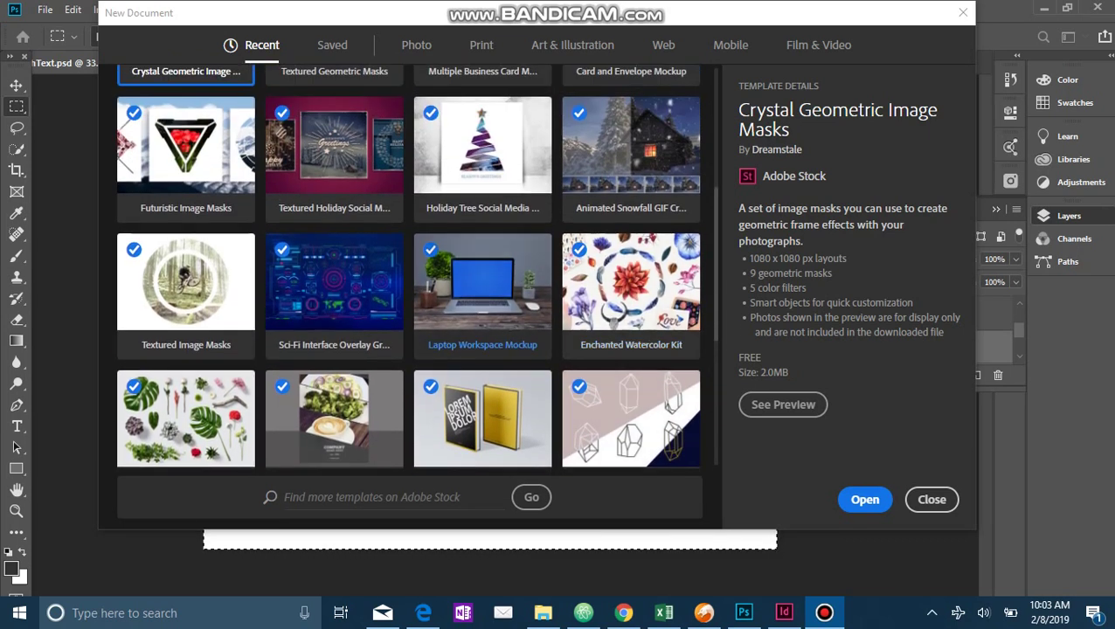
{"action": "left_click", "coordinate": [186, 281]}
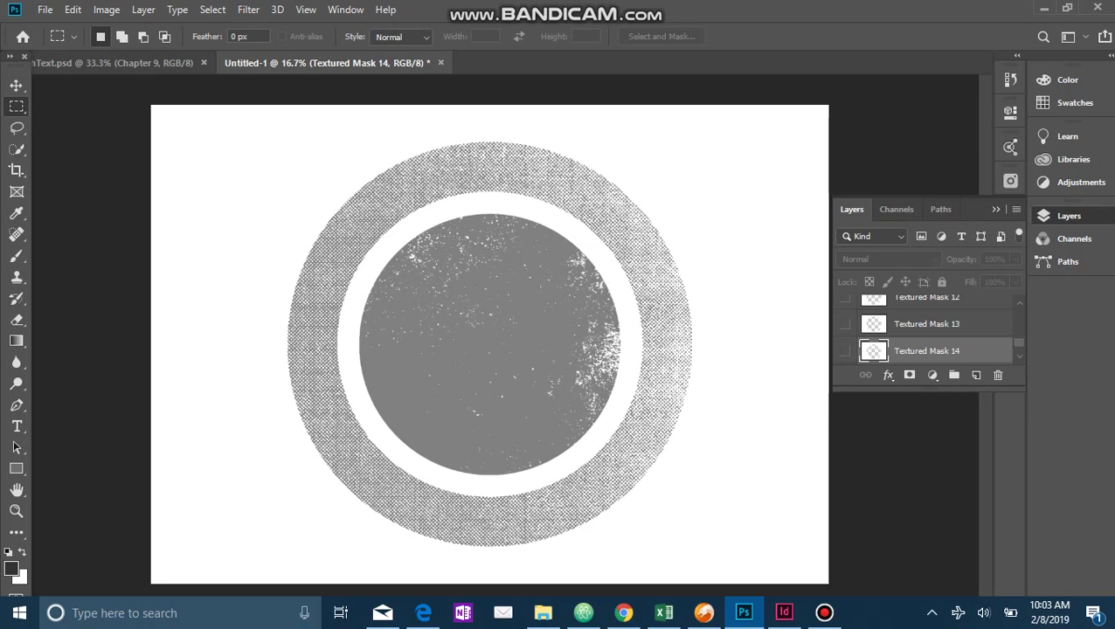
- Preview and re-hide Textured Mask 13, then select the [YOUR PHOTO HERE] layer
{"action": "left_click", "coordinate": [843, 324]}
{"action": "left_click", "coordinate": [843, 324]}
{"action": "scroll", "coordinate": [925, 327], "scroll_direction": "down", "scroll_amount": 2}
{"action": "left_click", "coordinate": [933, 350]}
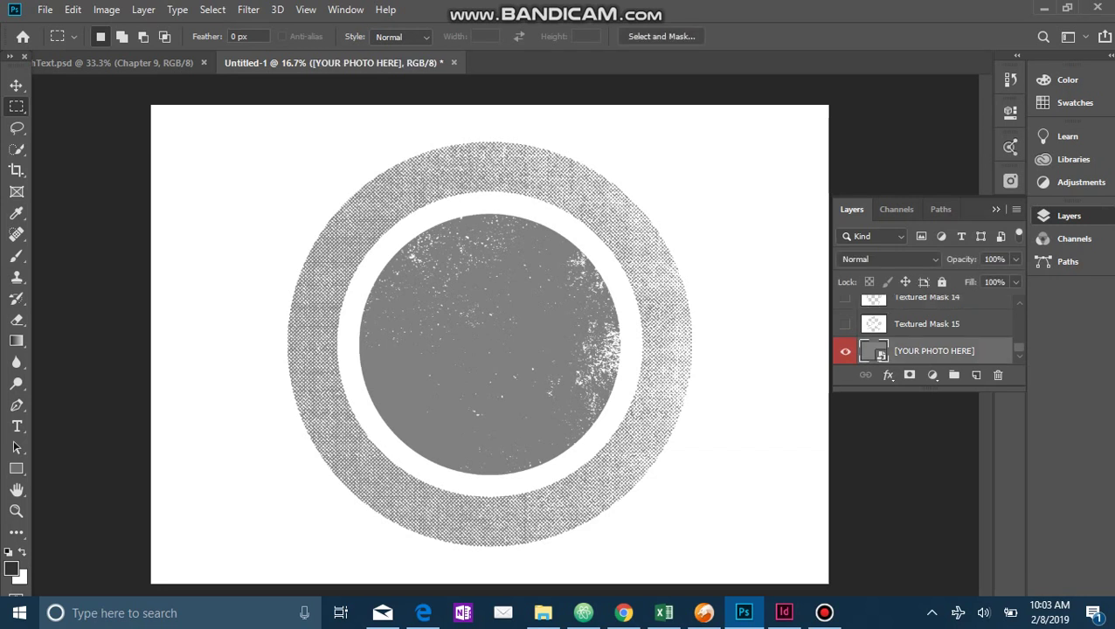
- Replace the [YOUR PHOTO HERE] layer's contents with the balconies-beach-blue-water photo
{"action": "right_click", "coordinate": [976, 350]}
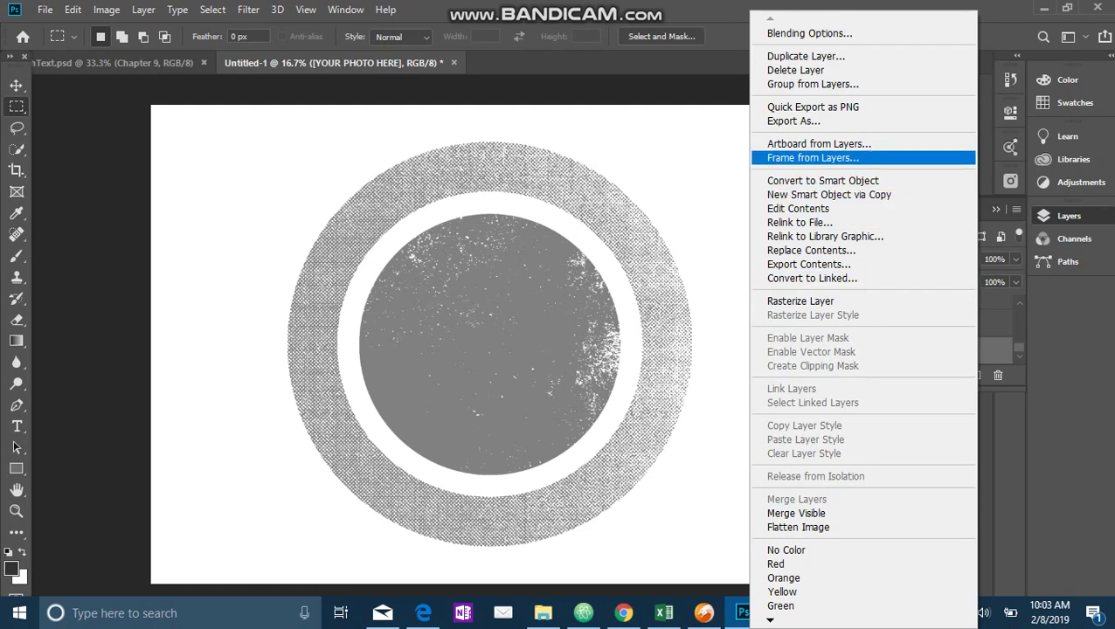
{"action": "left_click", "coordinate": [810, 249]}
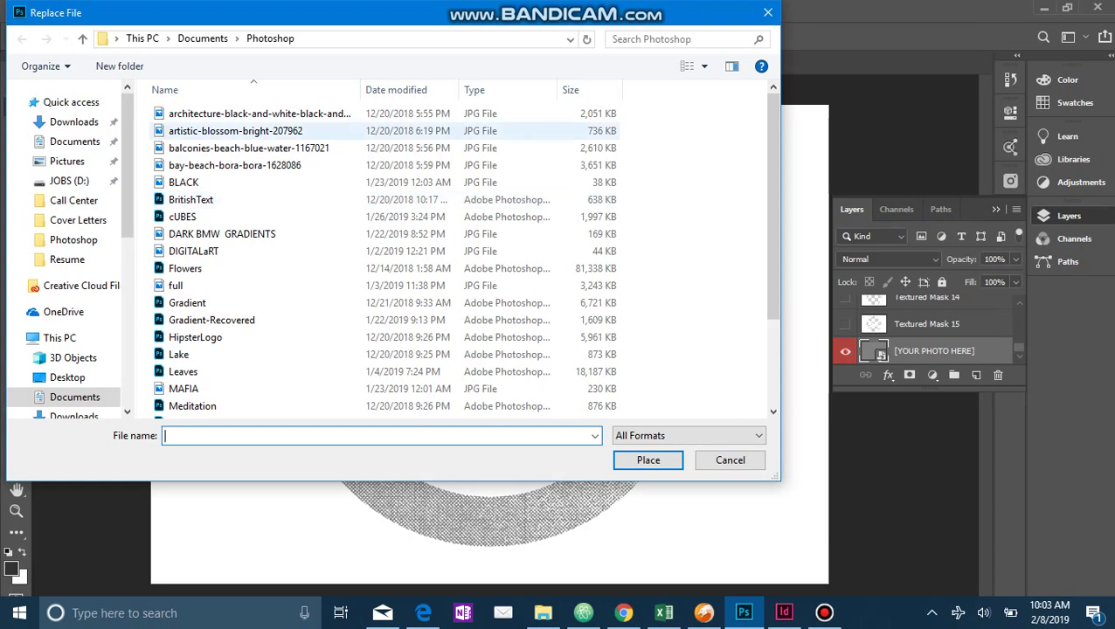
{"action": "double_click", "coordinate": [249, 148]}
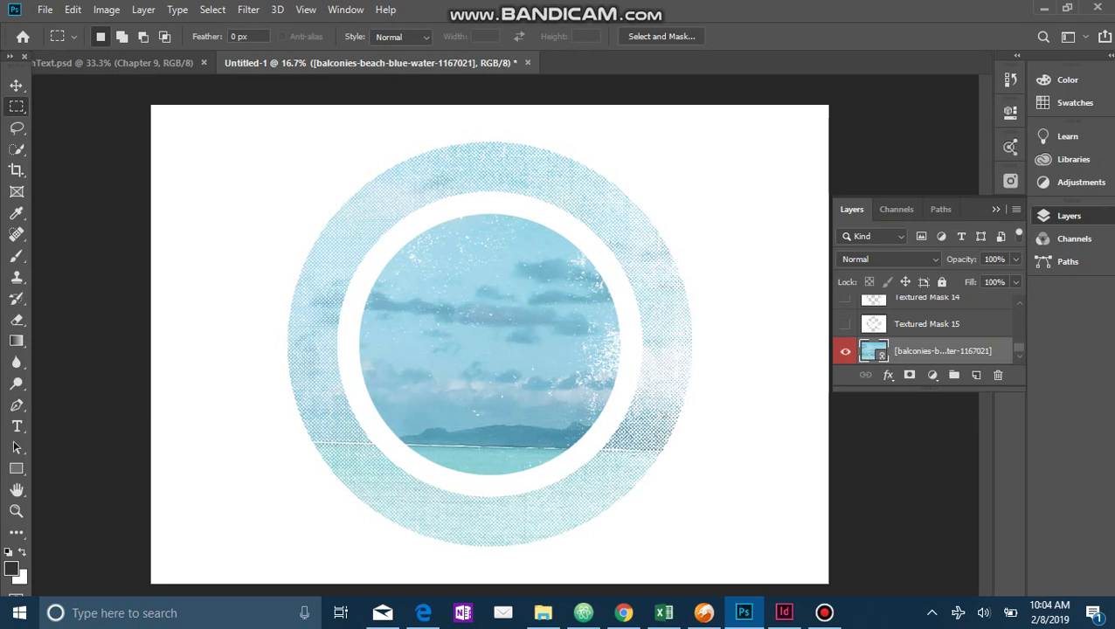
- Preview Textured Masks 15, 14, 13 and 02 one at a time, hiding each again
{"action": "left_click", "coordinate": [845, 324]}
{"action": "left_click", "coordinate": [844, 324]}
{"action": "left_click", "coordinate": [845, 298]}
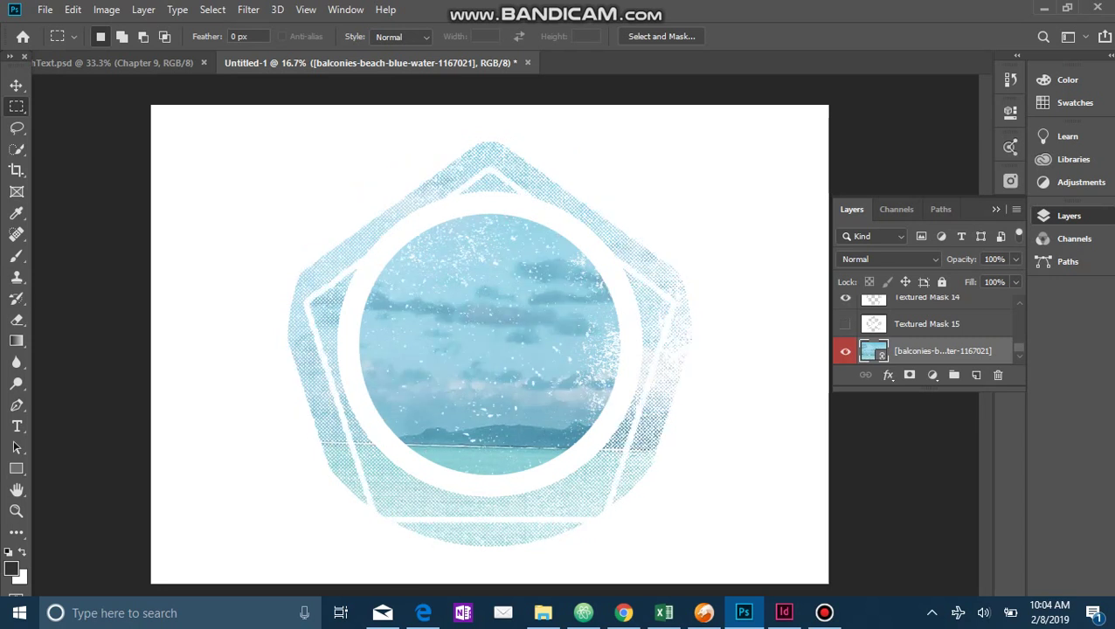
{"action": "left_click", "coordinate": [844, 298]}
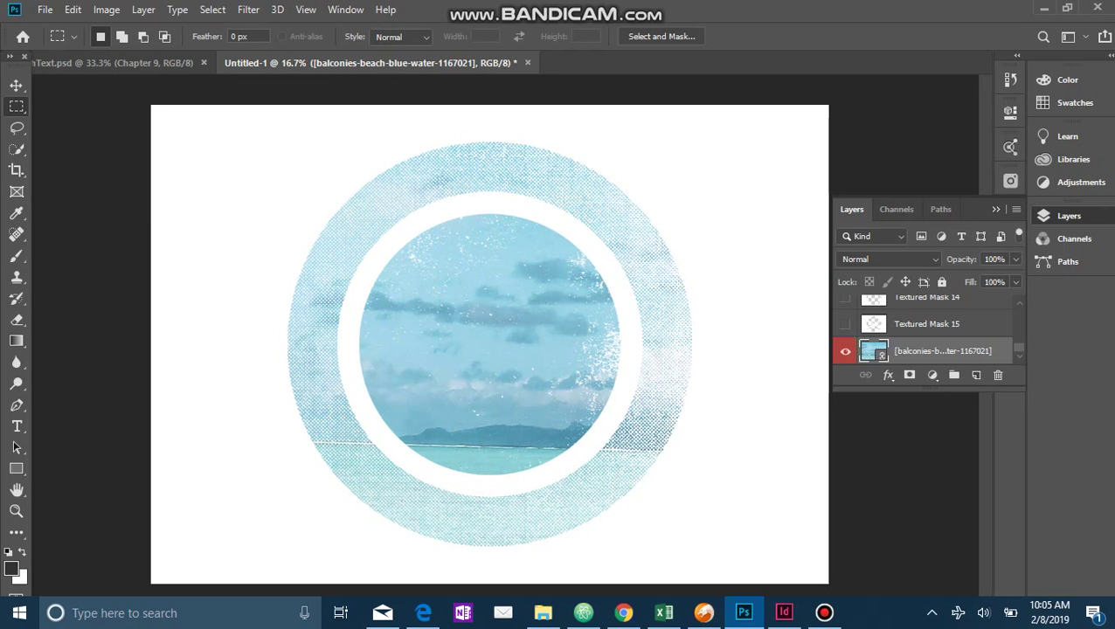
{"action": "scroll", "coordinate": [926, 330], "scroll_direction": "up", "scroll_amount": 2}
{"action": "left_click", "coordinate": [844, 332]}
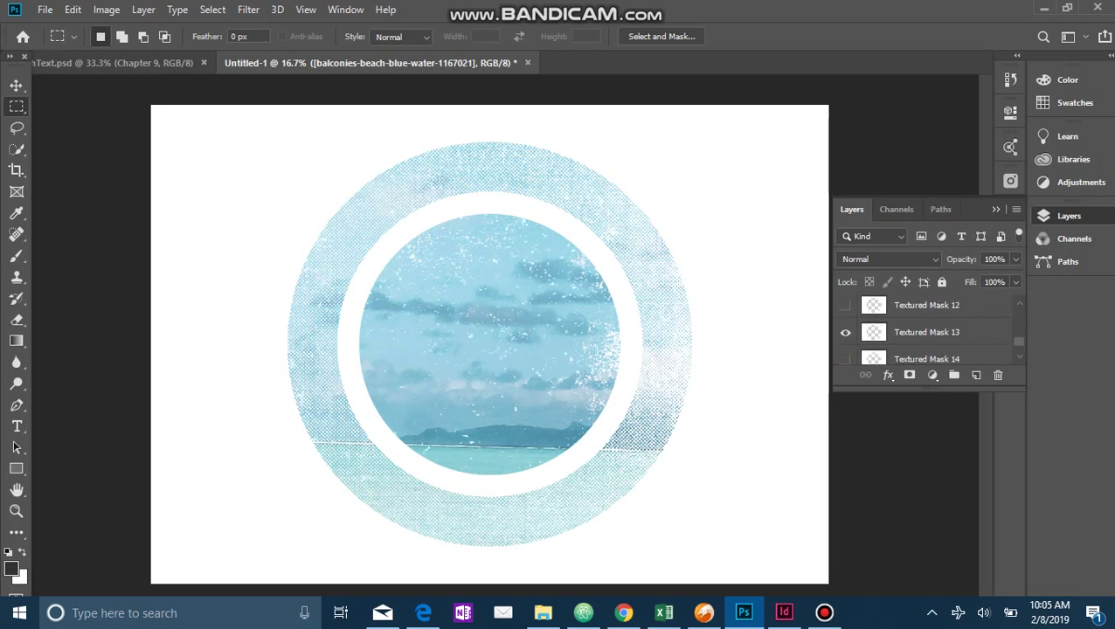
{"action": "left_click", "coordinate": [843, 332]}
{"action": "scroll", "coordinate": [926, 332], "scroll_direction": "up", "scroll_amount": 4}
{"action": "scroll", "coordinate": [926, 332], "scroll_direction": "up", "scroll_amount": 4}
{"action": "scroll", "coordinate": [926, 332], "scroll_direction": "up", "scroll_amount": 2}
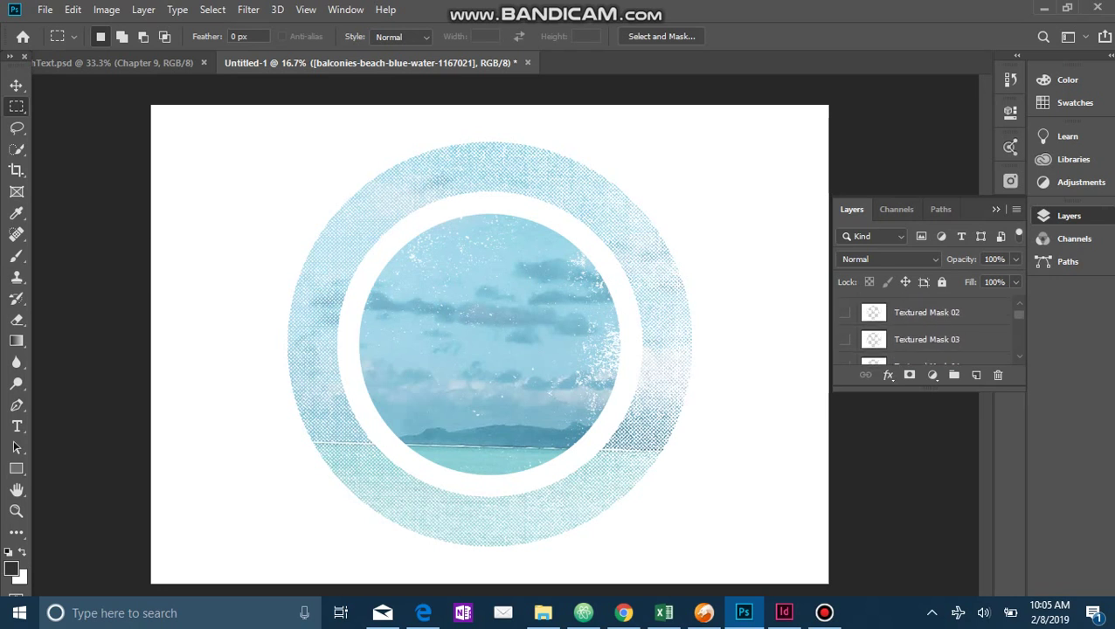
{"action": "left_click", "coordinate": [844, 312]}
{"action": "left_click", "coordinate": [844, 312]}
- Turn on Textured Mask 04's triangle aperture and briefly toggle the beach photo layer
{"action": "scroll", "coordinate": [926, 332], "scroll_direction": "down", "scroll_amount": 1}
{"action": "scroll", "coordinate": [926, 332], "scroll_direction": "down", "scroll_amount": 1}
{"action": "left_click", "coordinate": [845, 311]}
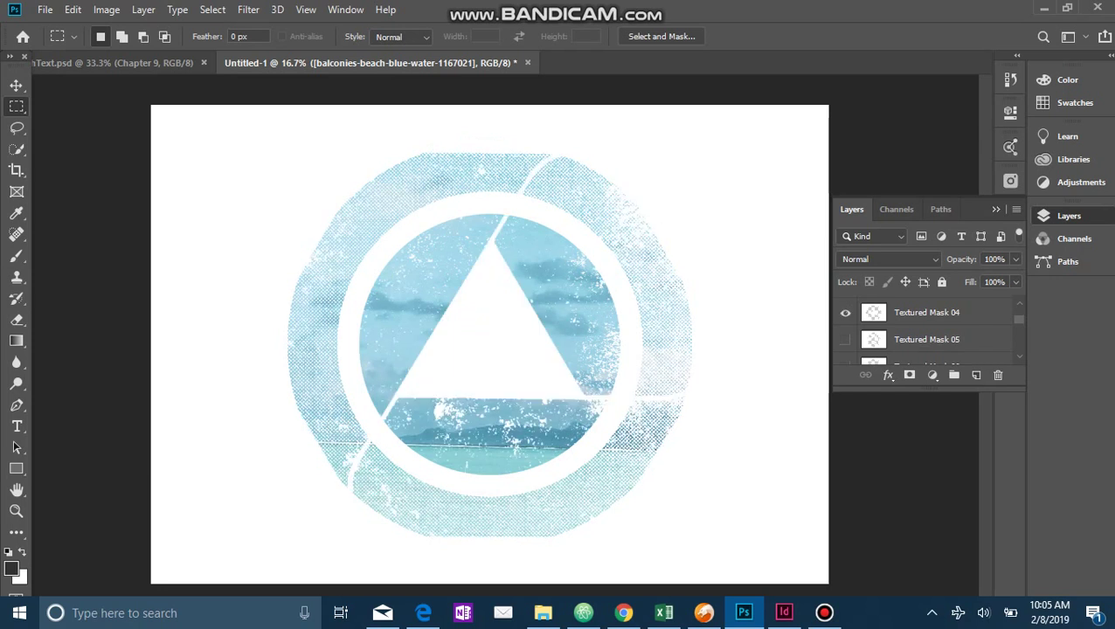
{"action": "scroll", "coordinate": [926, 332], "scroll_direction": "down", "scroll_amount": 3}
{"action": "scroll", "coordinate": [926, 332], "scroll_direction": "down", "scroll_amount": 3}
{"action": "scroll", "coordinate": [926, 332], "scroll_direction": "down", "scroll_amount": 4}
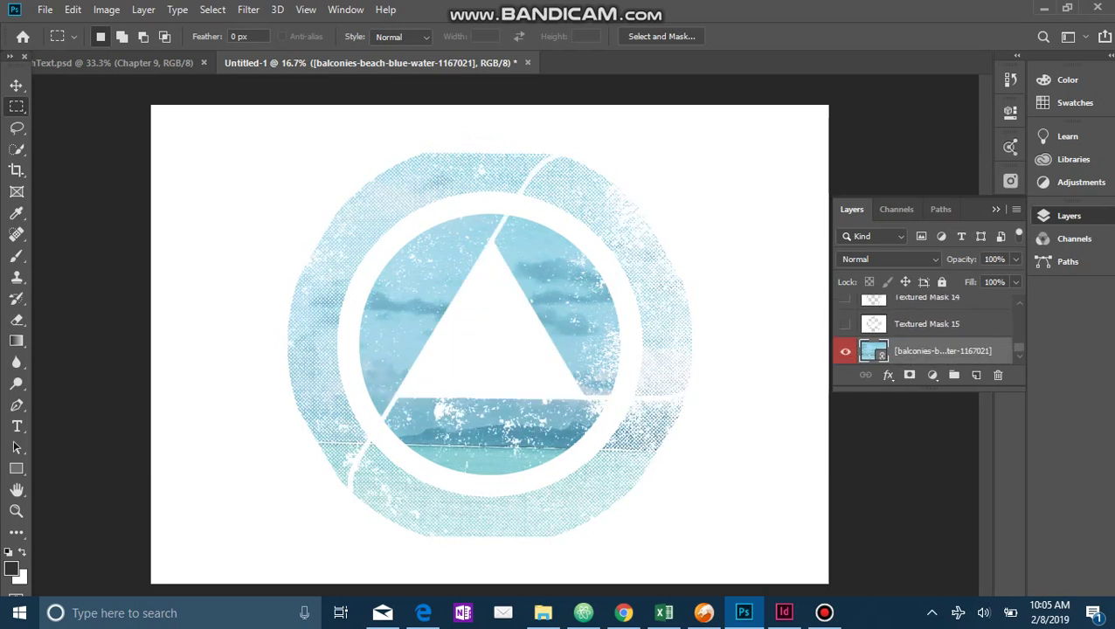
{"action": "left_click", "coordinate": [844, 352]}
{"action": "left_click", "coordinate": [845, 352]}
- Replace the photo layer's contents with the DARK BMW GRADIENTS image
{"action": "right_click", "coordinate": [917, 350]}
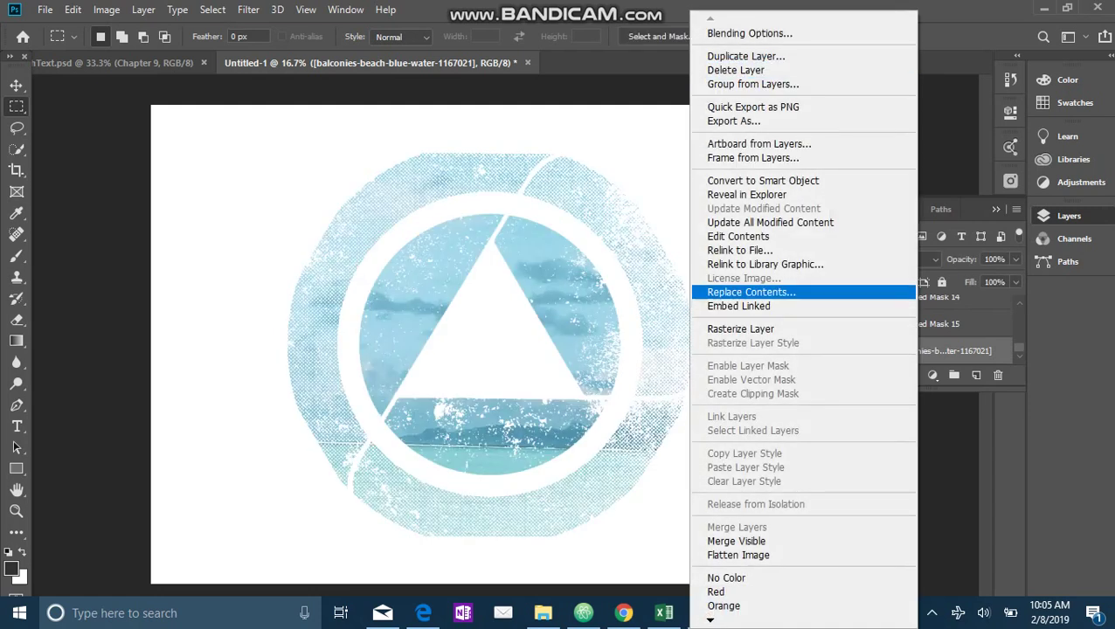
{"action": "left_click", "coordinate": [739, 250]}
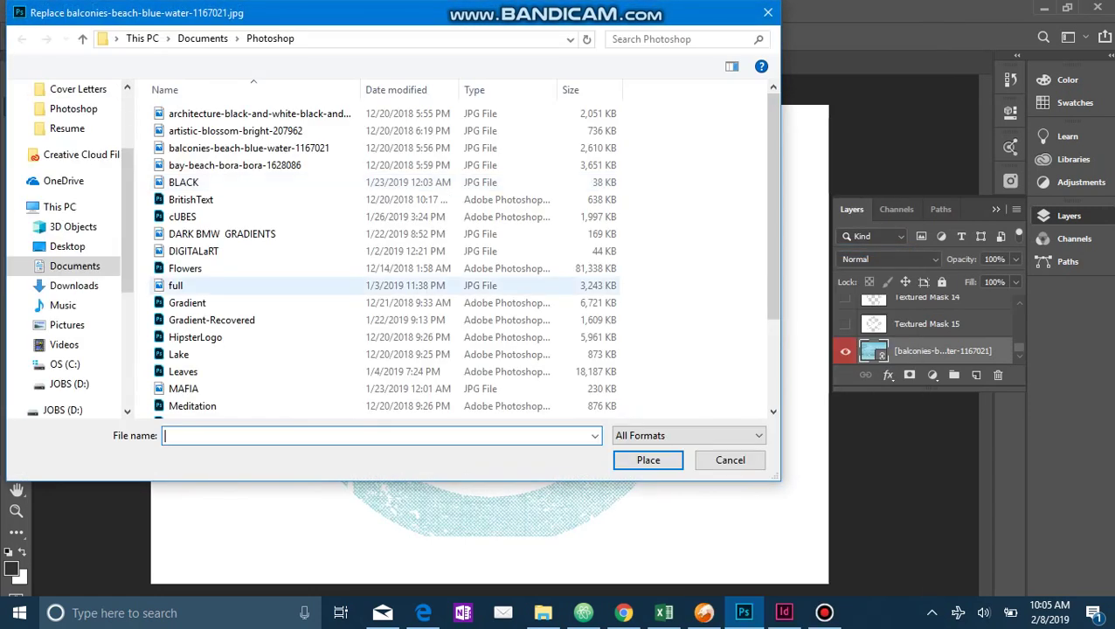
{"action": "double_click", "coordinate": [222, 233]}
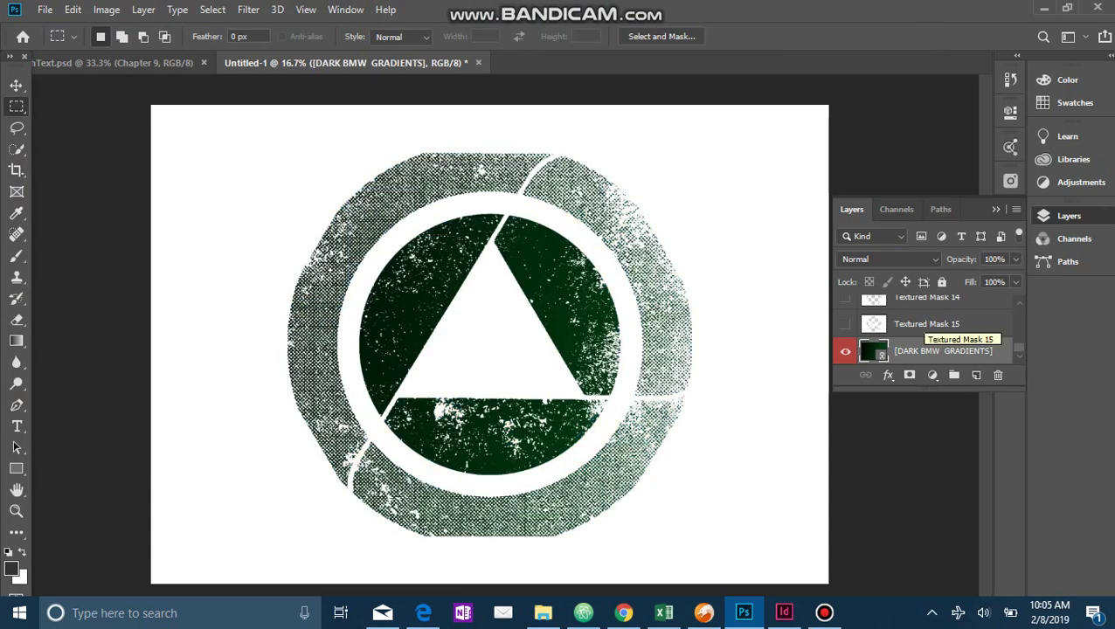
- Enlarge the layers list and hide Textured Masks 04 and 01
{"action": "scroll", "coordinate": [926, 327], "scroll_direction": "up", "scroll_amount": 2}
{"action": "scroll", "coordinate": [926, 328], "scroll_direction": "up", "scroll_amount": 5}
{"action": "scroll", "coordinate": [925, 328], "scroll_direction": "up", "scroll_amount": 5}
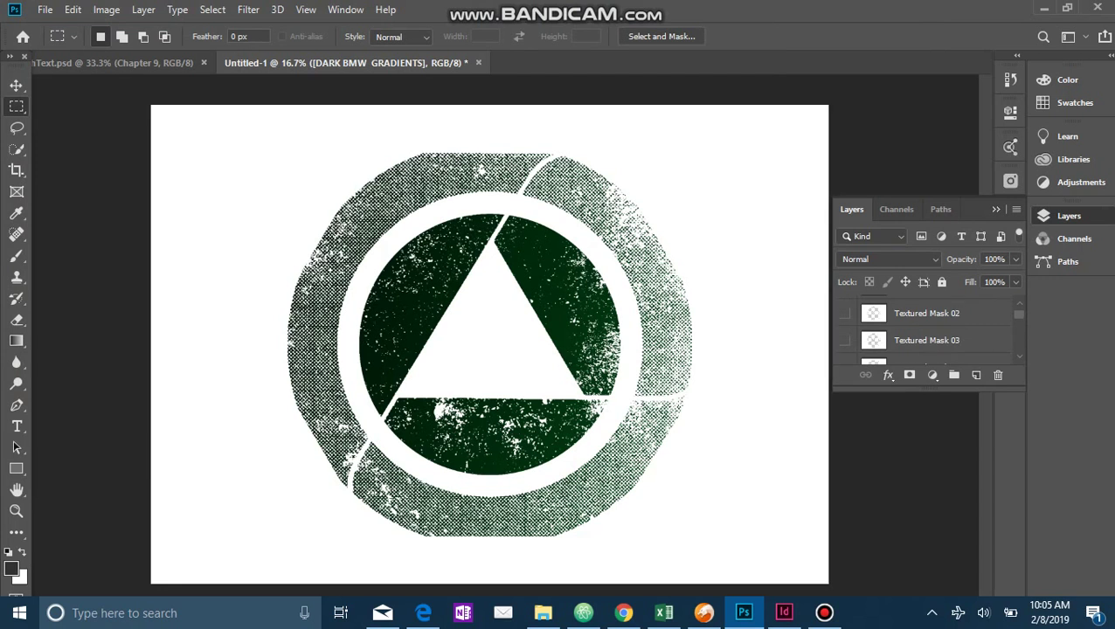
{"action": "left_click_drag", "start_coordinate": [926, 389], "coordinate": [925, 539]}
{"action": "left_click", "coordinate": [845, 367]}
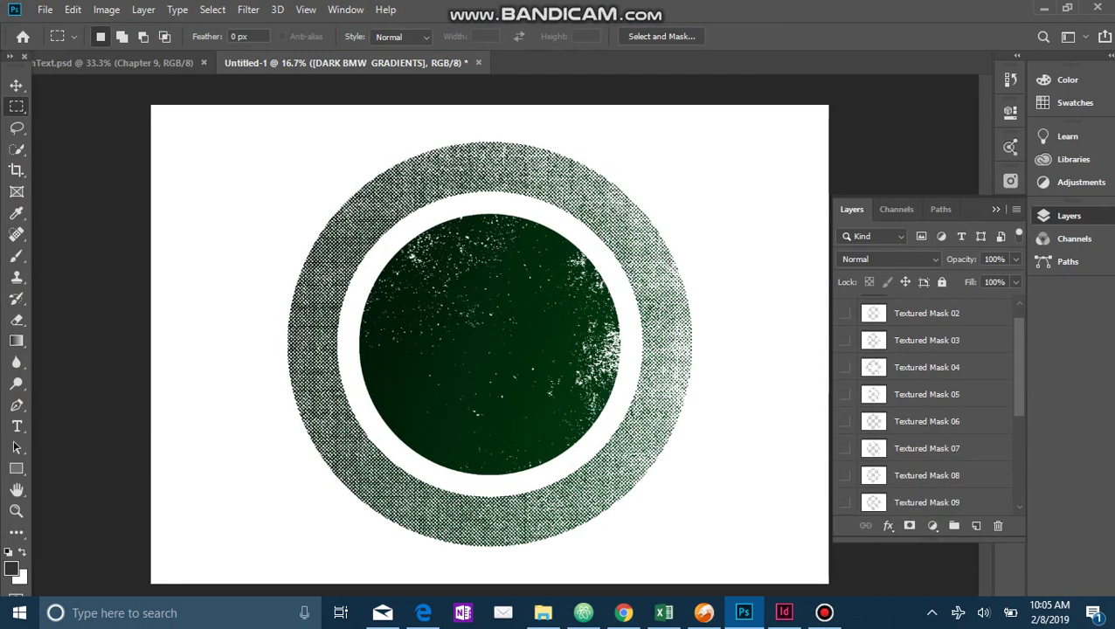
{"action": "scroll", "coordinate": [926, 401], "scroll_direction": "up", "scroll_amount": 1}
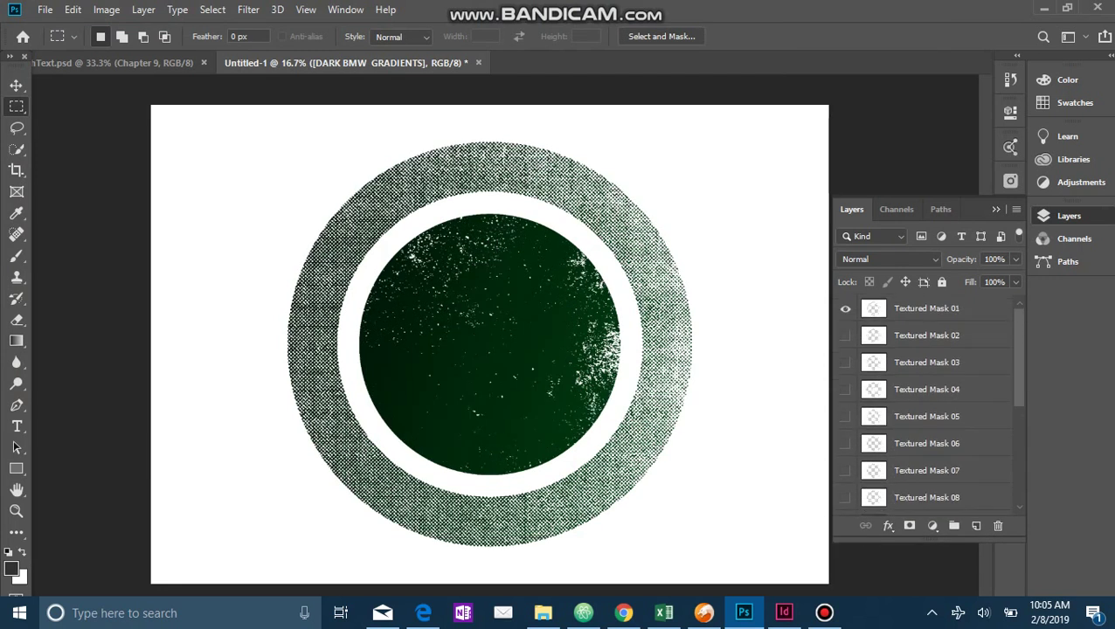
{"action": "left_click", "coordinate": [844, 308]}
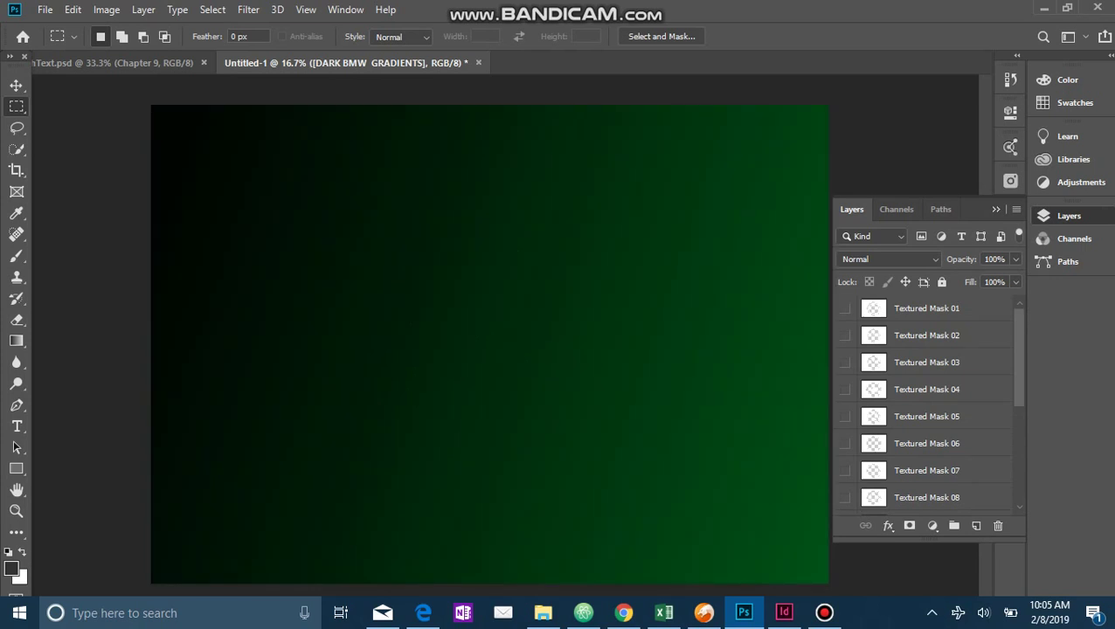
- Compare Textured Masks 03, 05 and 07, leaving only Mask 08's aperture visible
{"action": "left_click", "coordinate": [845, 362]}
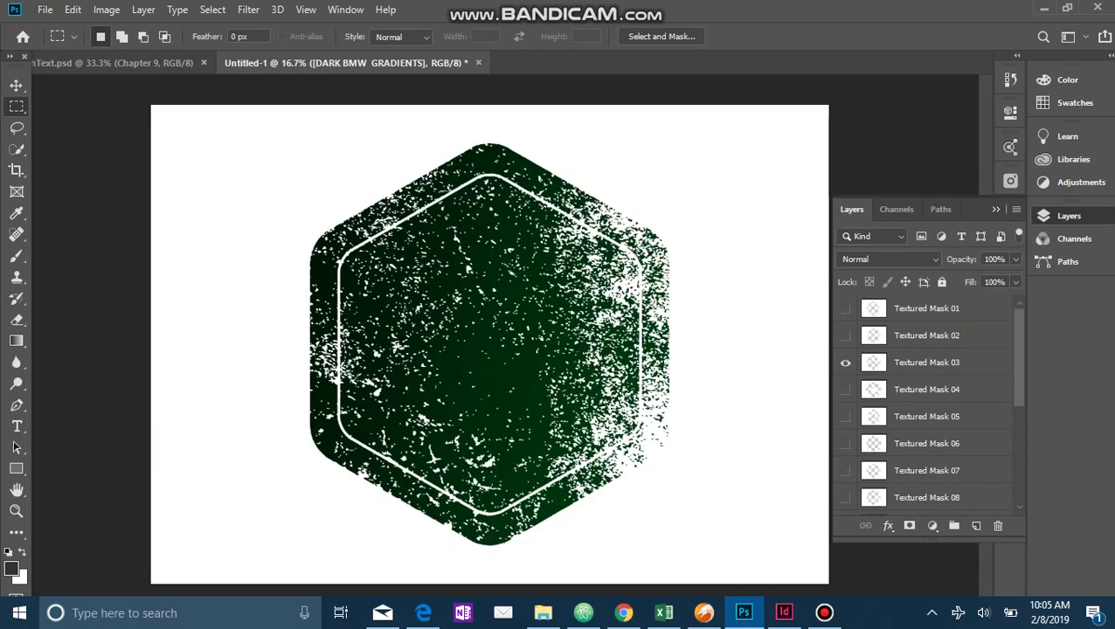
{"action": "left_click", "coordinate": [845, 362]}
{"action": "left_click", "coordinate": [844, 416]}
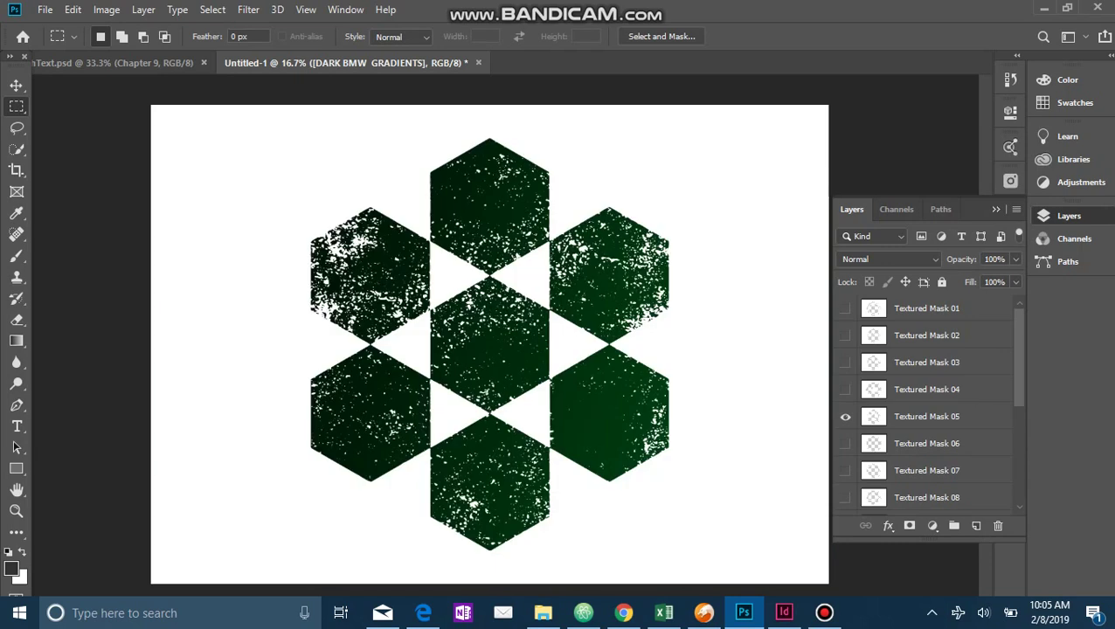
{"action": "left_click", "coordinate": [844, 416]}
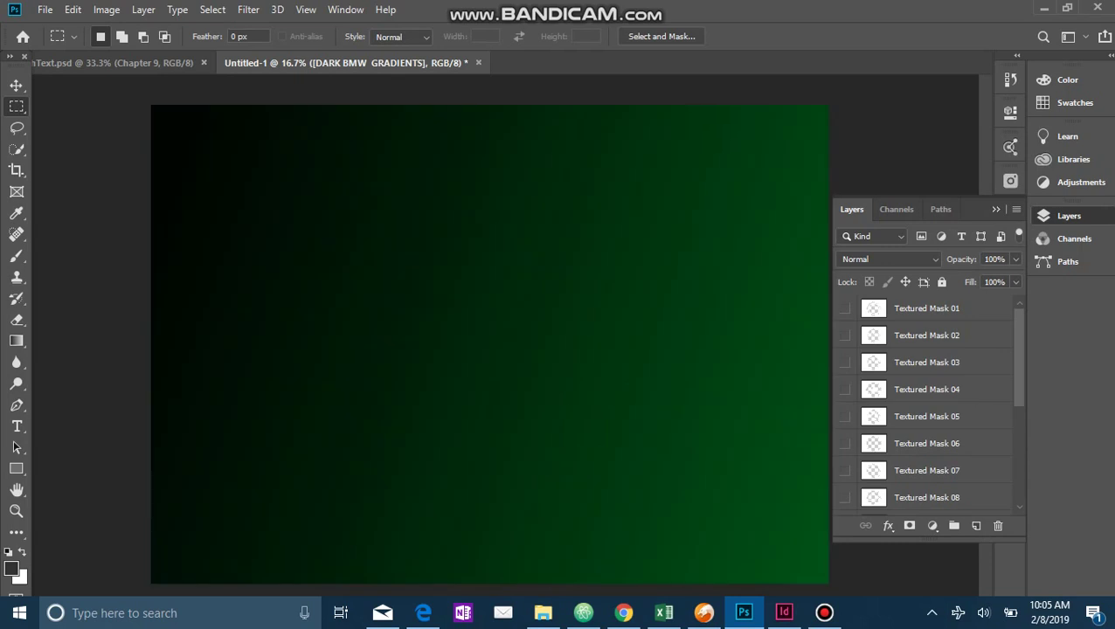
{"action": "left_click", "coordinate": [844, 470]}
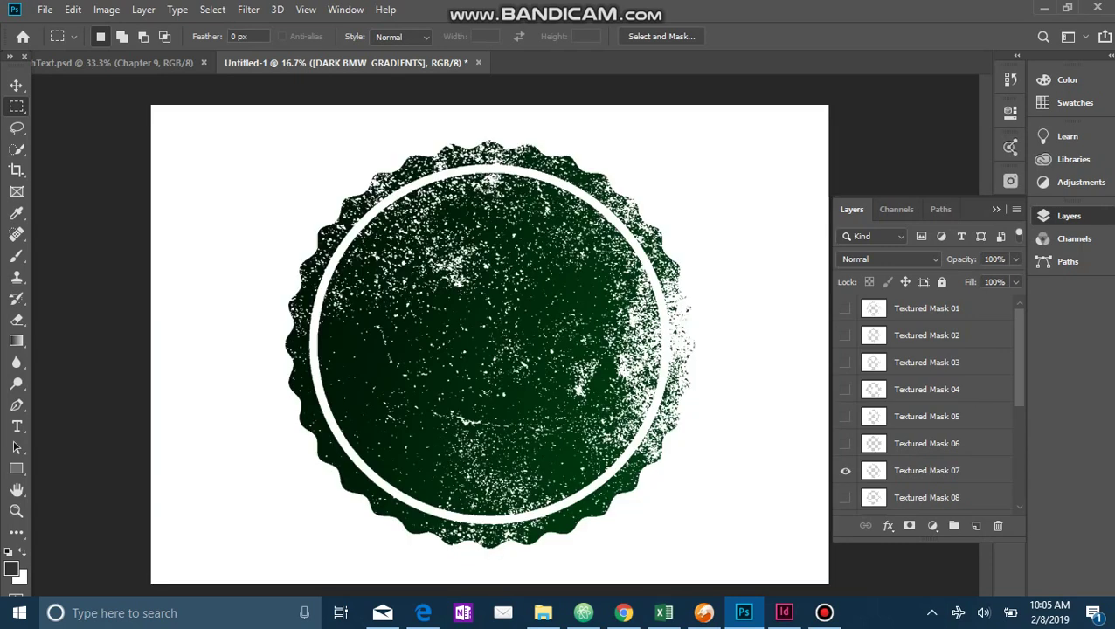
{"action": "left_click", "coordinate": [845, 497]}
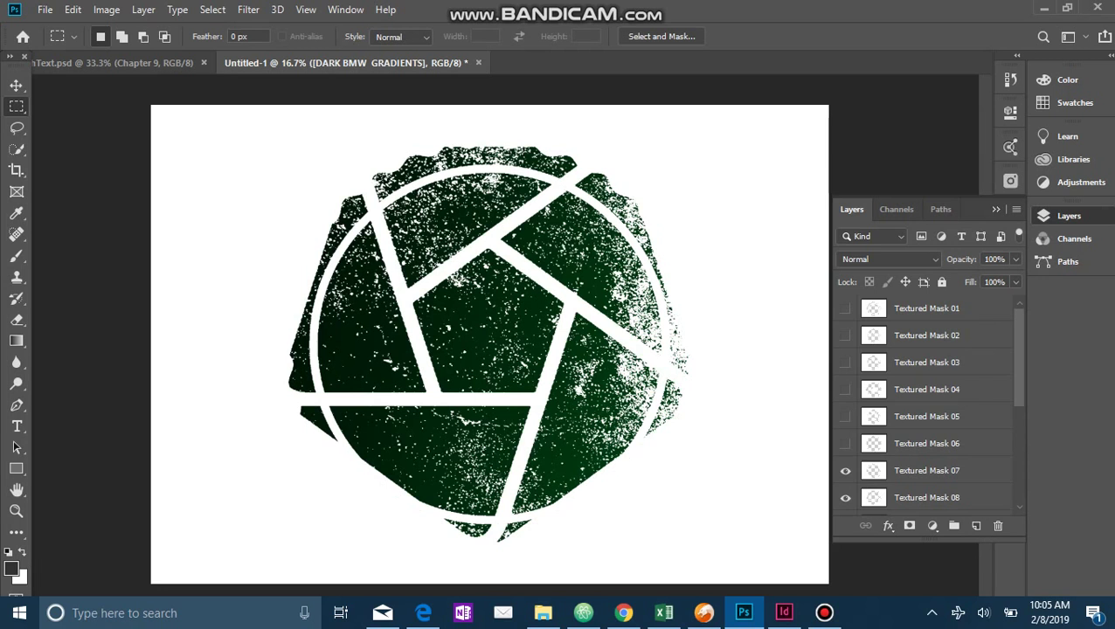
{"action": "left_click", "coordinate": [845, 470]}
- Preview Textured Masks 06, 04 and 02 over the aperture, hiding each again
{"action": "left_click", "coordinate": [844, 443]}
{"action": "left_click", "coordinate": [845, 443]}
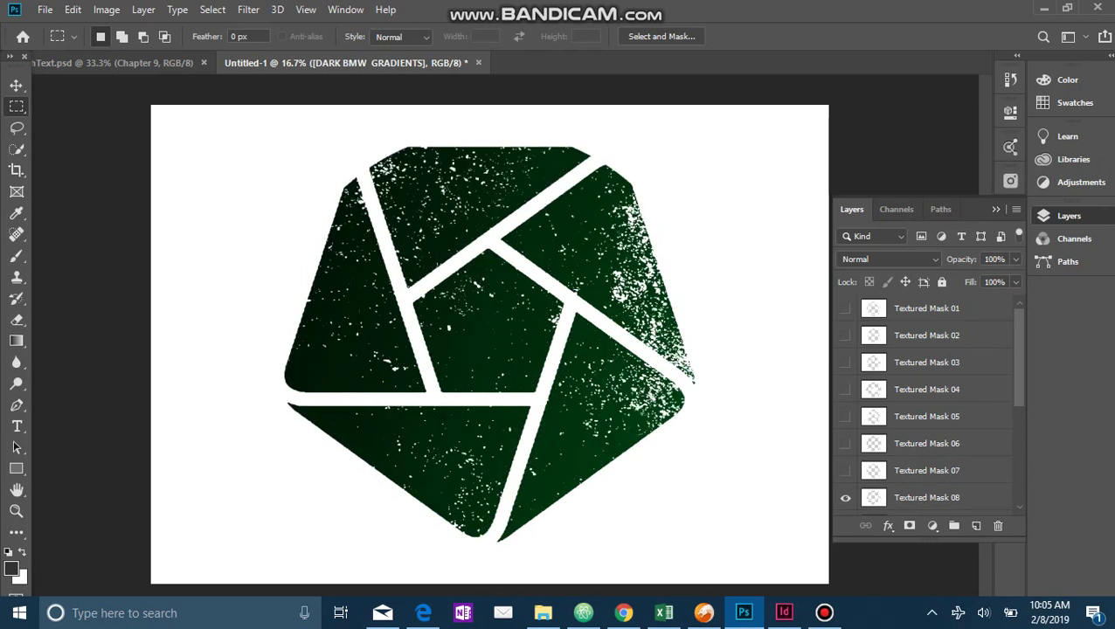
{"action": "left_click", "coordinate": [844, 388]}
{"action": "left_click", "coordinate": [845, 388]}
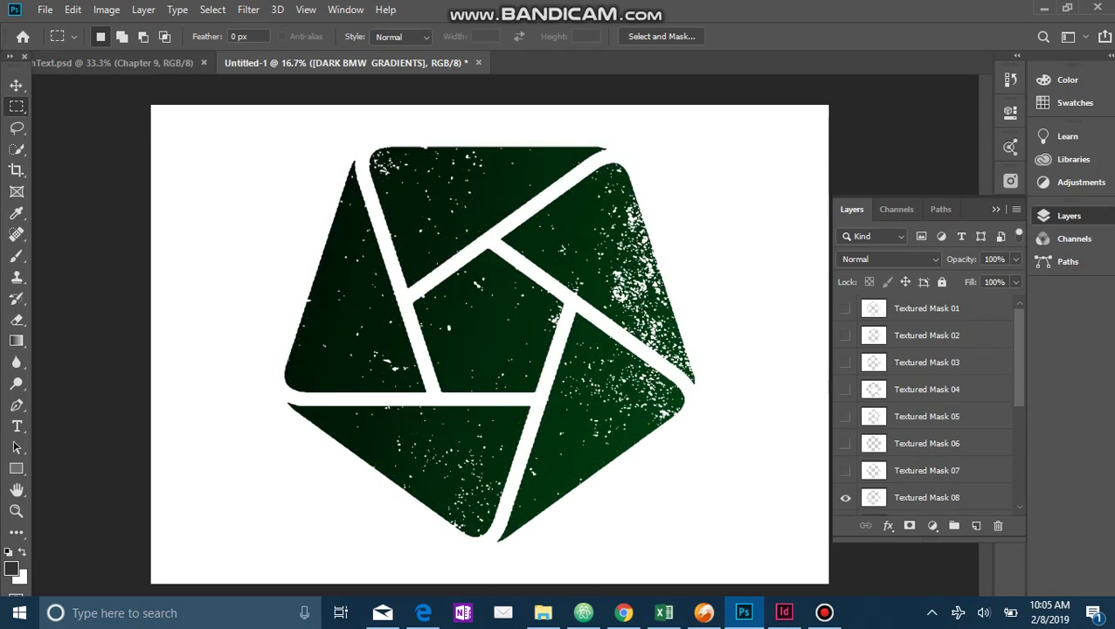
{"action": "left_click", "coordinate": [845, 335]}
{"action": "left_click", "coordinate": [844, 334]}
- Layer Textured Masks 13, 14 and 15, then keep only 15 and preview 12
{"action": "scroll", "coordinate": [926, 402], "scroll_direction": "down", "scroll_amount": 4}
{"action": "scroll", "coordinate": [925, 402], "scroll_direction": "down", "scroll_amount": 2}
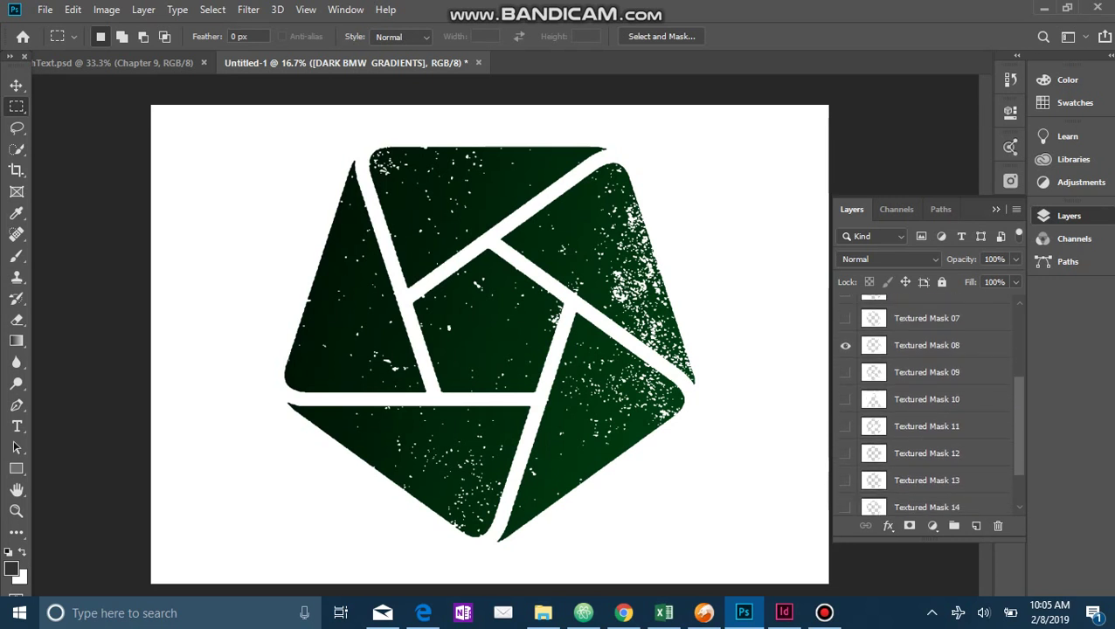
{"action": "left_click", "coordinate": [844, 480]}
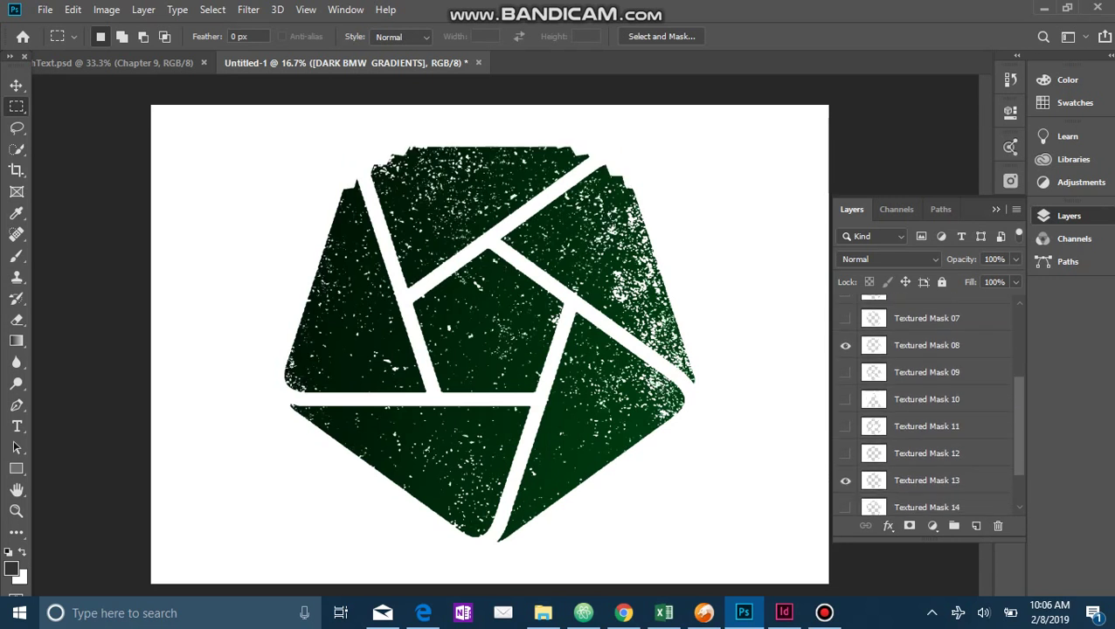
{"action": "left_click", "coordinate": [844, 507]}
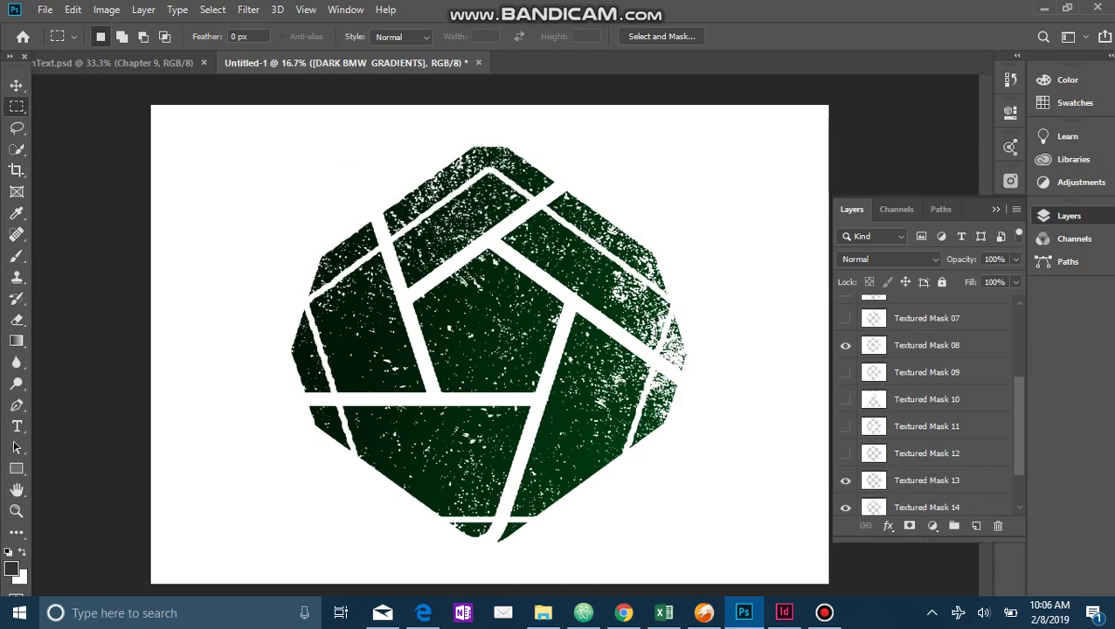
{"action": "scroll", "coordinate": [926, 402], "scroll_direction": "down", "scroll_amount": 2}
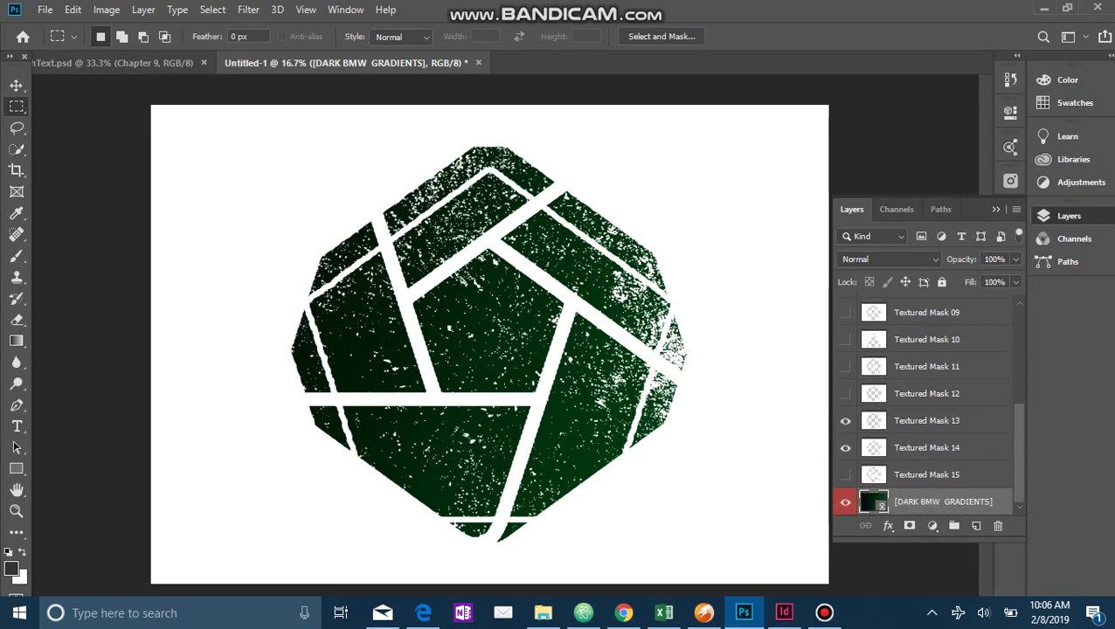
{"action": "left_click", "coordinate": [845, 474]}
{"action": "left_click", "coordinate": [844, 420]}
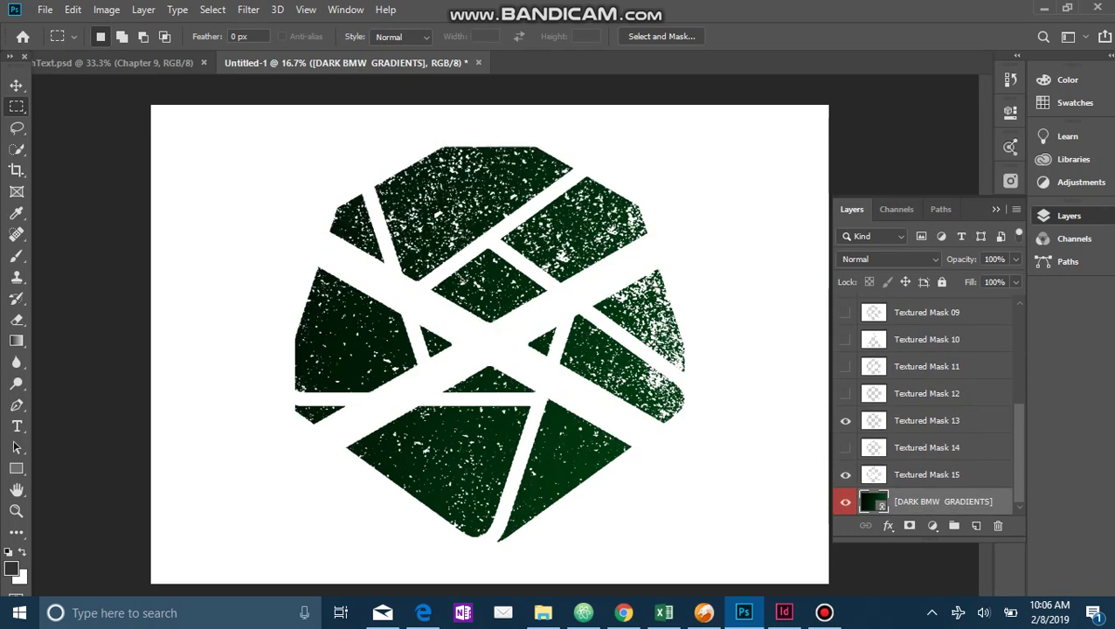
{"action": "left_click", "coordinate": [845, 447]}
{"action": "left_click", "coordinate": [845, 393]}
{"action": "left_click", "coordinate": [844, 393]}
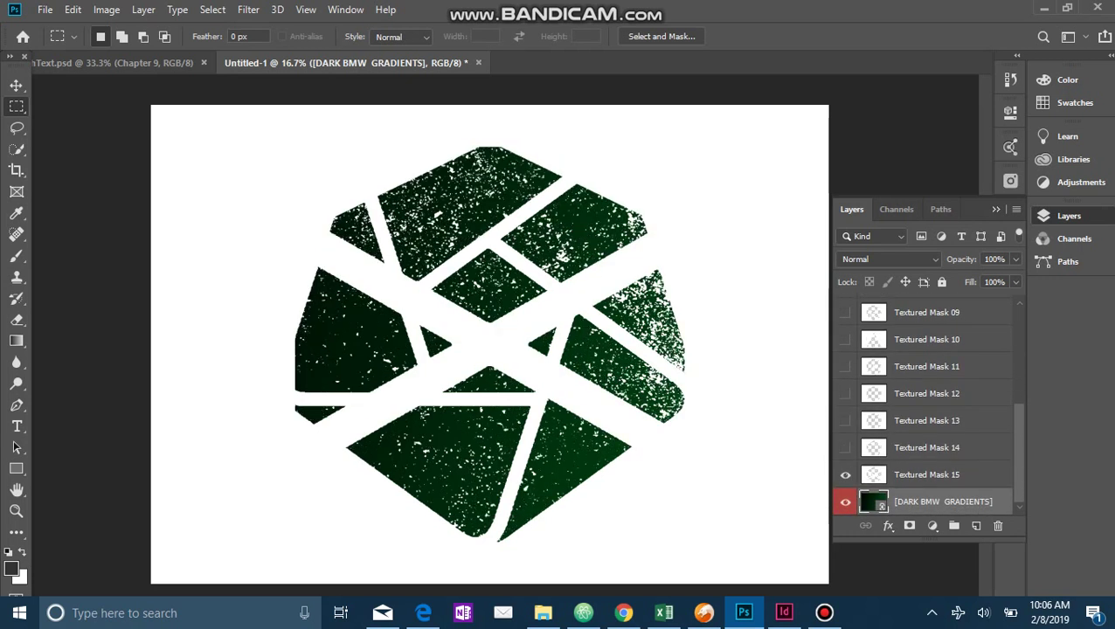
- Hide Textured Masks 08 and 15 after previewing Mask 09's cut pattern
{"action": "scroll", "coordinate": [926, 402], "scroll_direction": "up", "scroll_amount": 2}
{"action": "scroll", "coordinate": [926, 402], "scroll_direction": "up", "scroll_amount": 1}
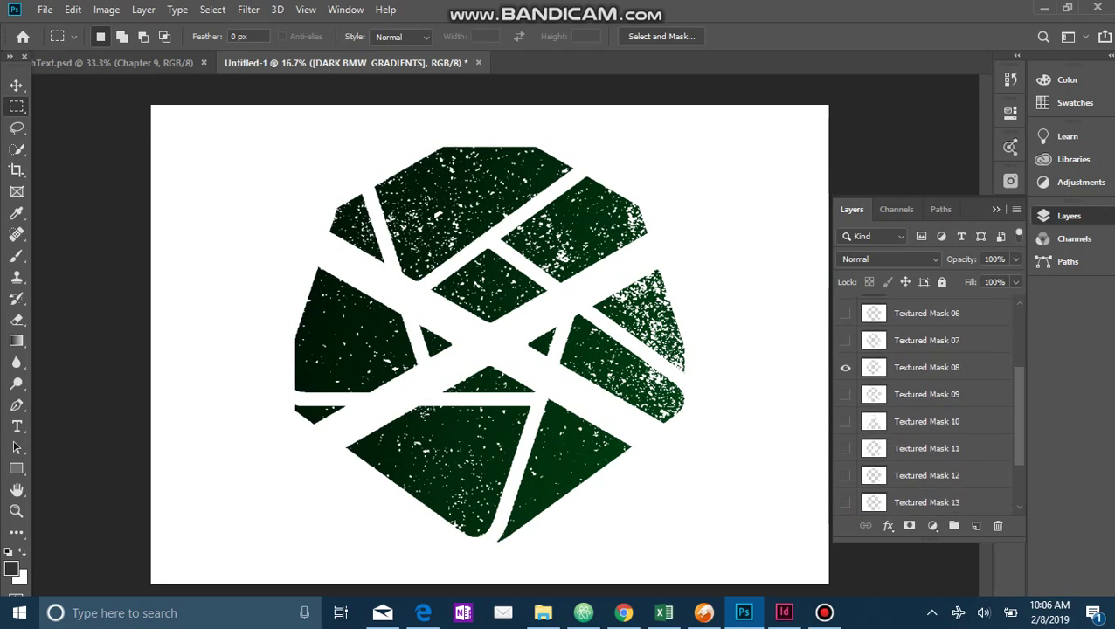
{"action": "left_click", "coordinate": [844, 367]}
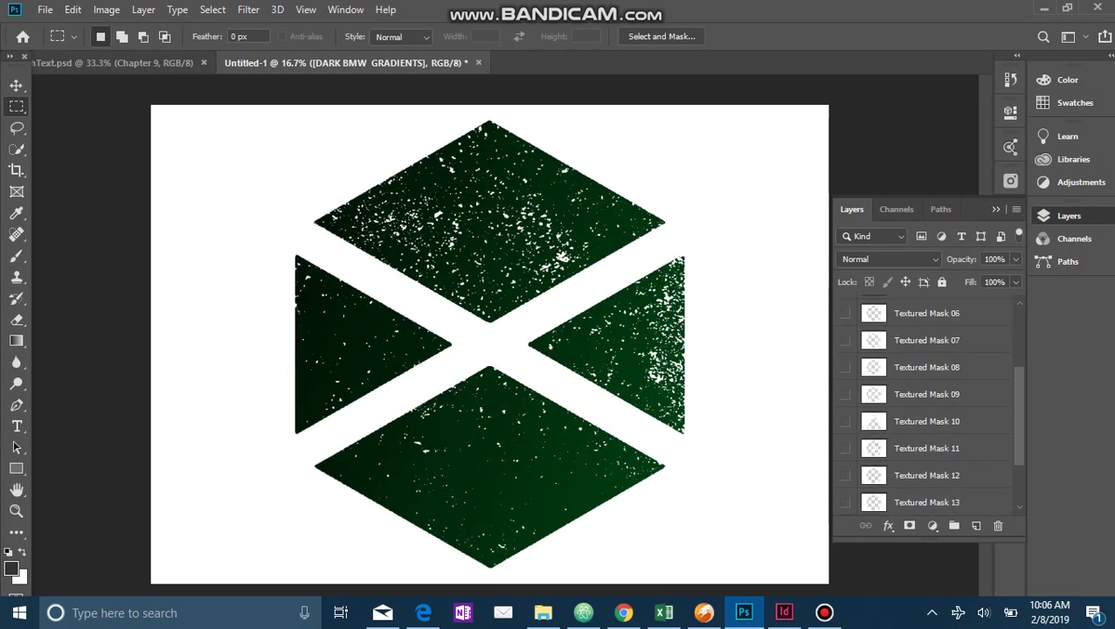
{"action": "left_click", "coordinate": [844, 394]}
{"action": "left_click", "coordinate": [844, 394]}
{"action": "scroll", "coordinate": [926, 402], "scroll_direction": "down", "scroll_amount": 3}
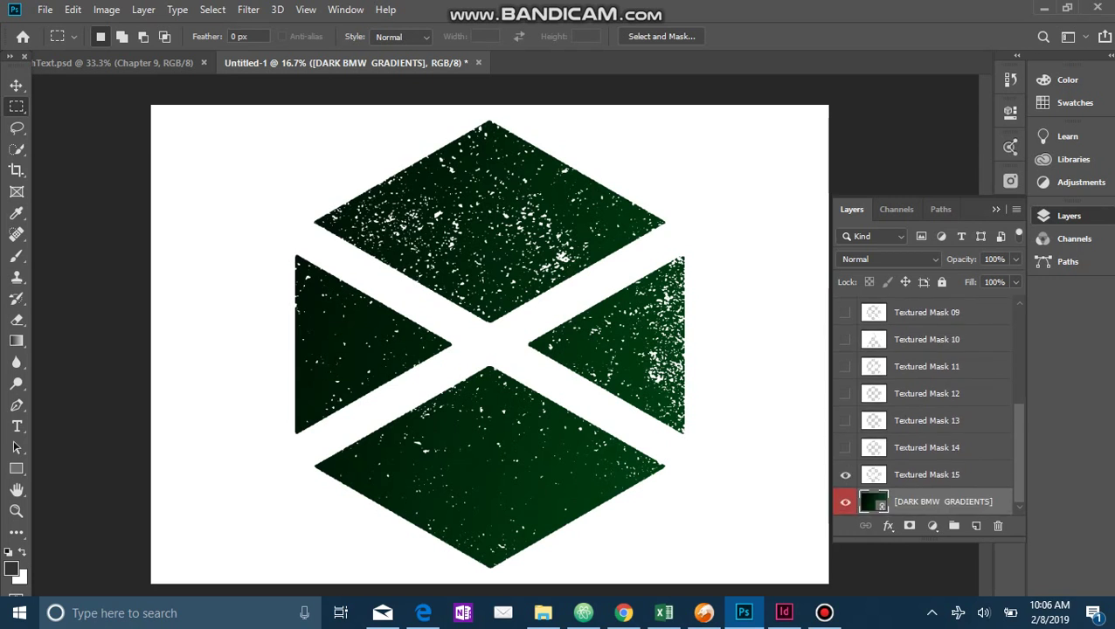
{"action": "left_click", "coordinate": [845, 474]}
- Preview Textured Masks 11, 12 and 14, ending with every mask hidden
{"action": "left_click", "coordinate": [844, 366]}
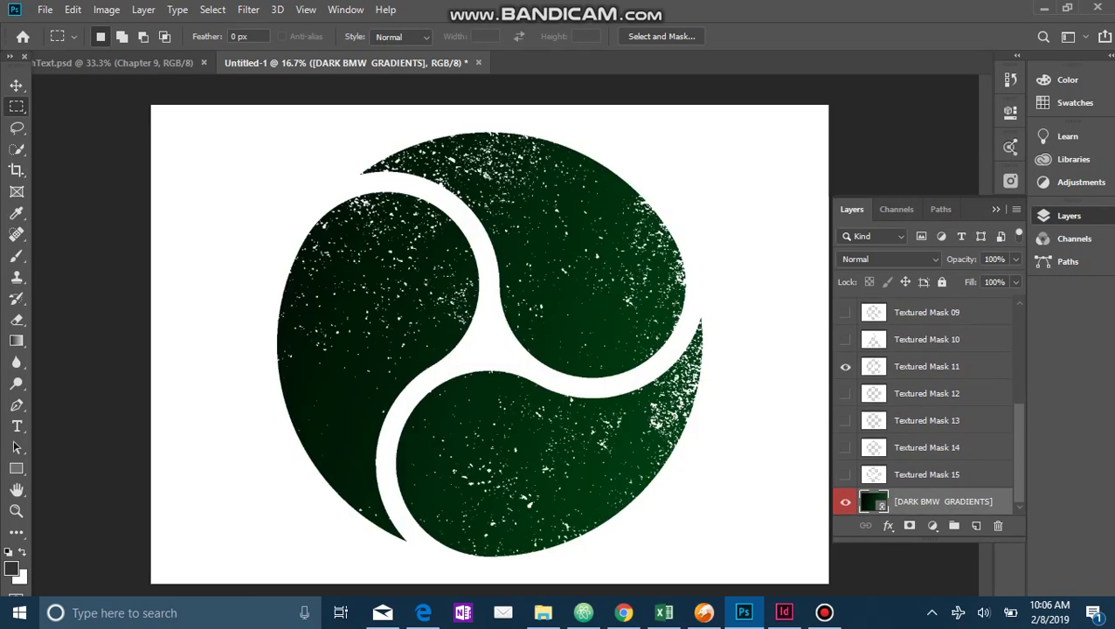
{"action": "left_click", "coordinate": [845, 393]}
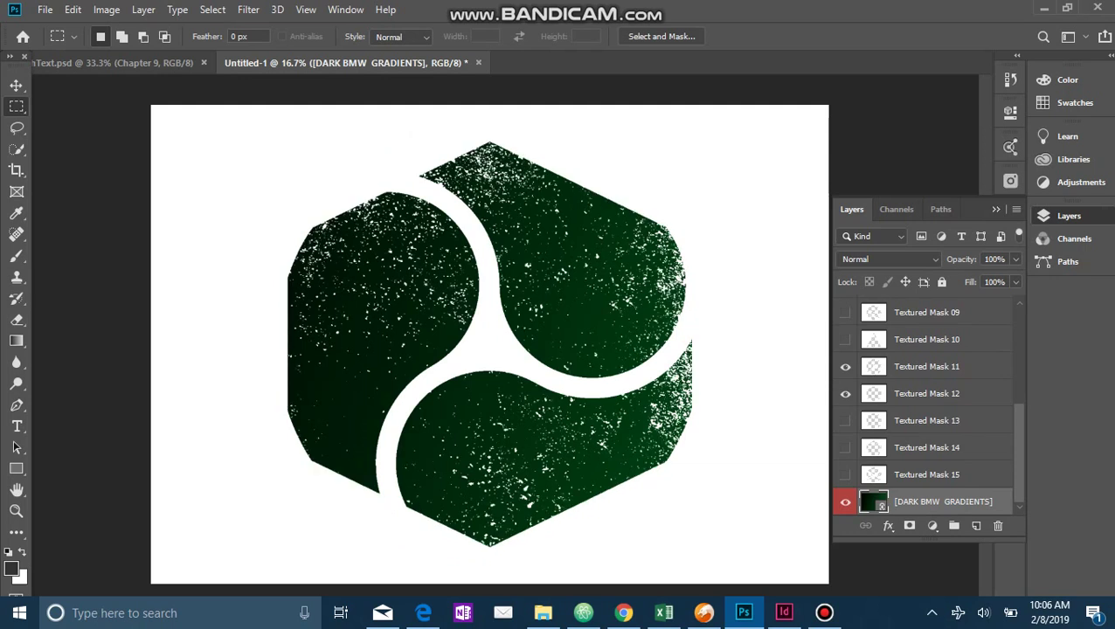
{"action": "left_click", "coordinate": [844, 394]}
{"action": "left_click", "coordinate": [844, 366]}
{"action": "left_click", "coordinate": [845, 393]}
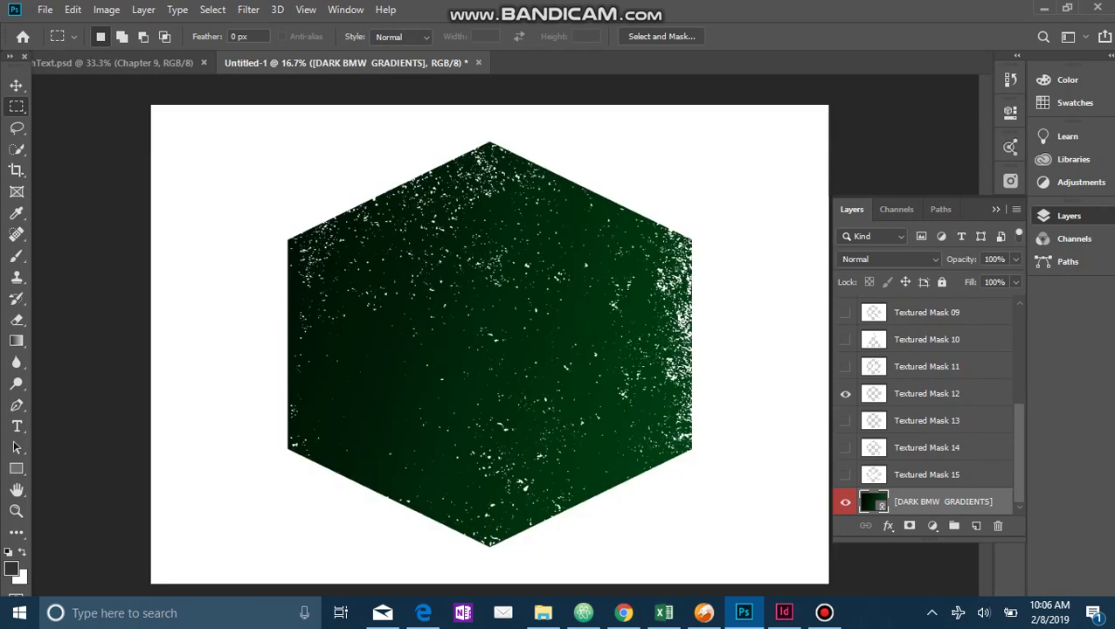
{"action": "left_click", "coordinate": [845, 393]}
{"action": "left_click", "coordinate": [845, 447]}
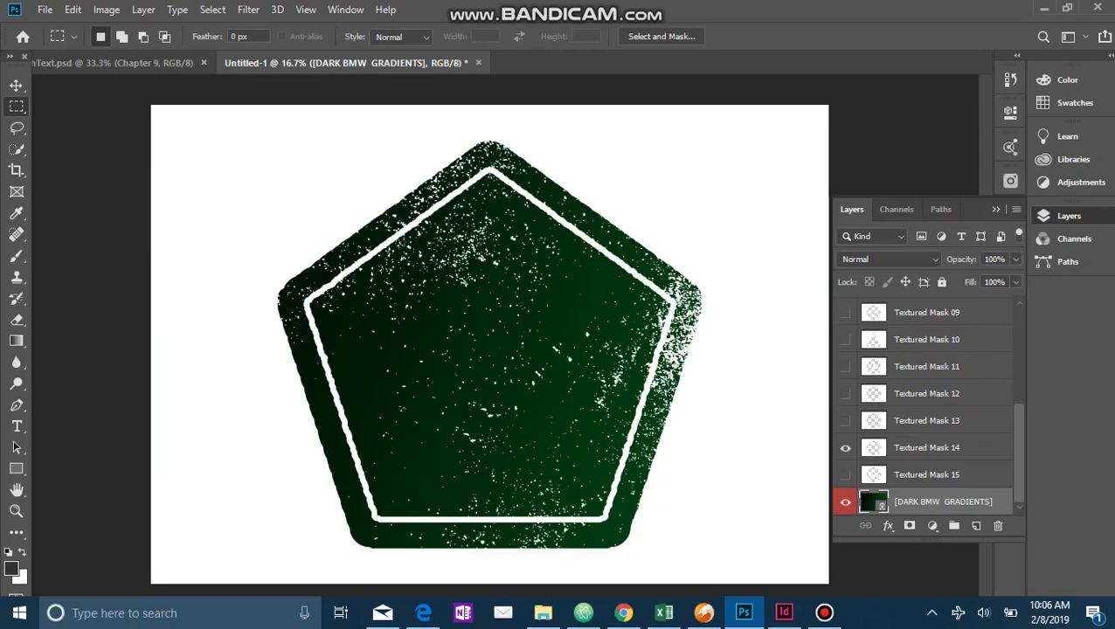
{"action": "left_click", "coordinate": [845, 447]}
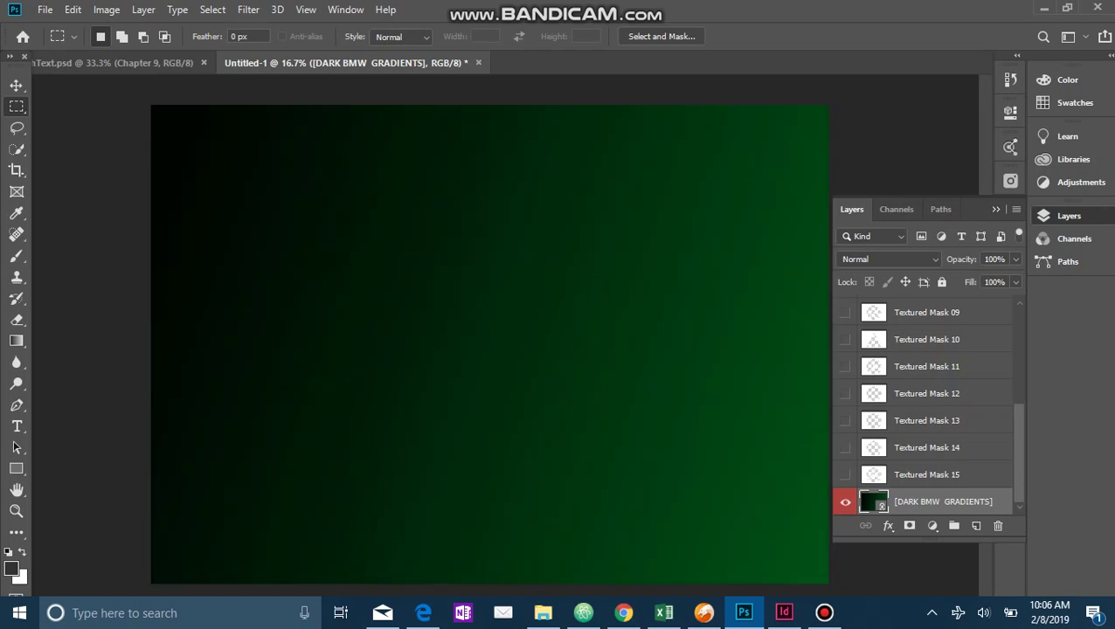
- Briefly preview Textured Mask 15, then turn on Textured Masks 07 and 09
{"action": "left_click", "coordinate": [845, 475]}
{"action": "left_click", "coordinate": [845, 474]}
{"action": "scroll", "coordinate": [926, 402], "scroll_direction": "up", "scroll_amount": 3}
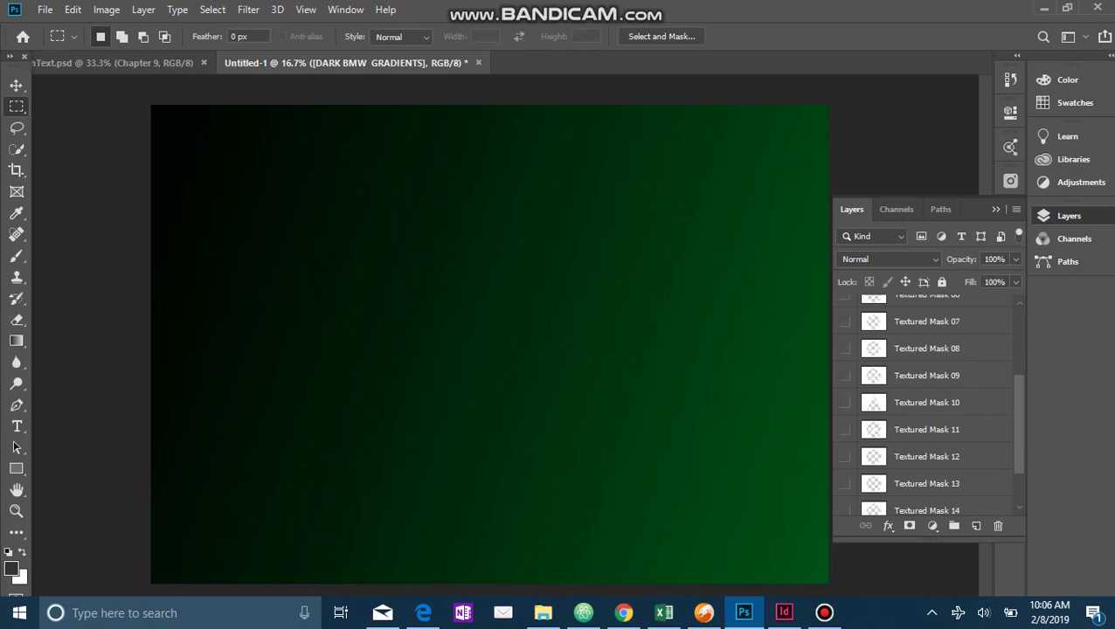
{"action": "left_click", "coordinate": [845, 321]}
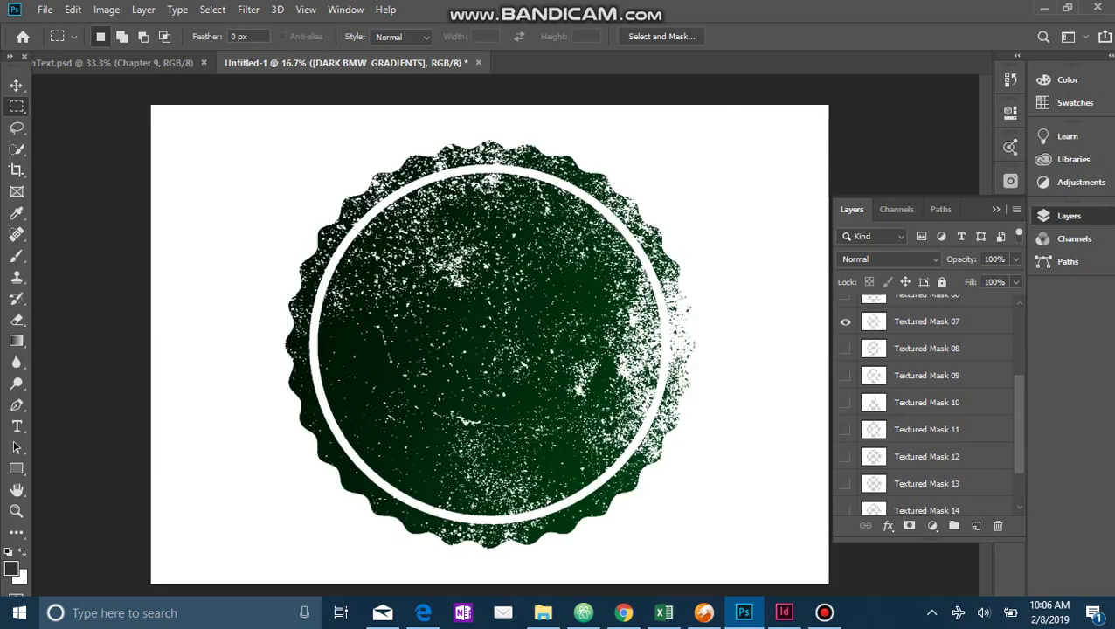
{"action": "left_click", "coordinate": [845, 375]}
- Try lowering the layer's Fill and Opacity sliders, then close the adjuster
{"action": "left_click", "coordinate": [1014, 282]}
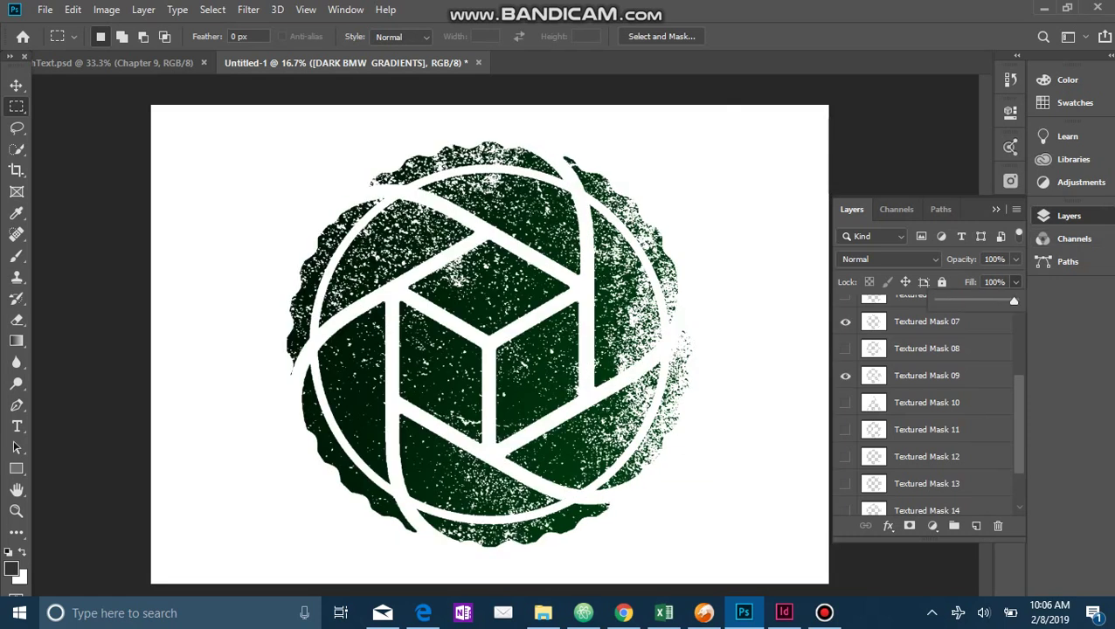
{"action": "left_click_drag", "start_coordinate": [1014, 300], "coordinate": [993, 301]}
{"action": "left_click", "coordinate": [1015, 259]}
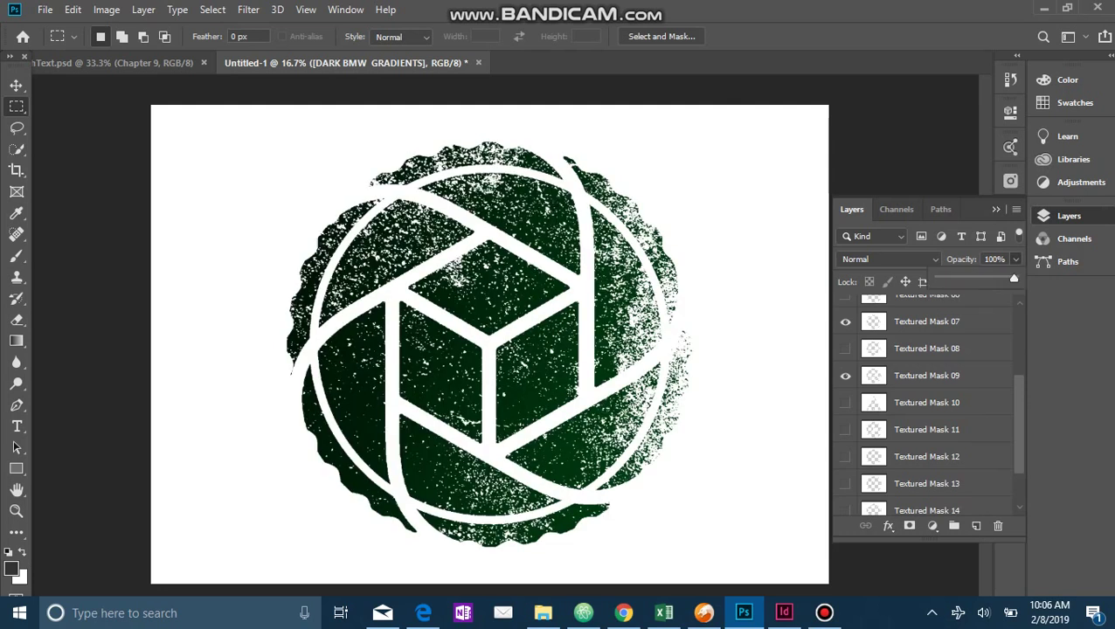
{"action": "mouse_move", "coordinate": [1013, 278]}
{"action": "left_mouse_down"}
{"action": "mouse_move", "coordinate": [994, 278]}
{"action": "mouse_move", "coordinate": [1013, 278]}
{"action": "left_mouse_up"}
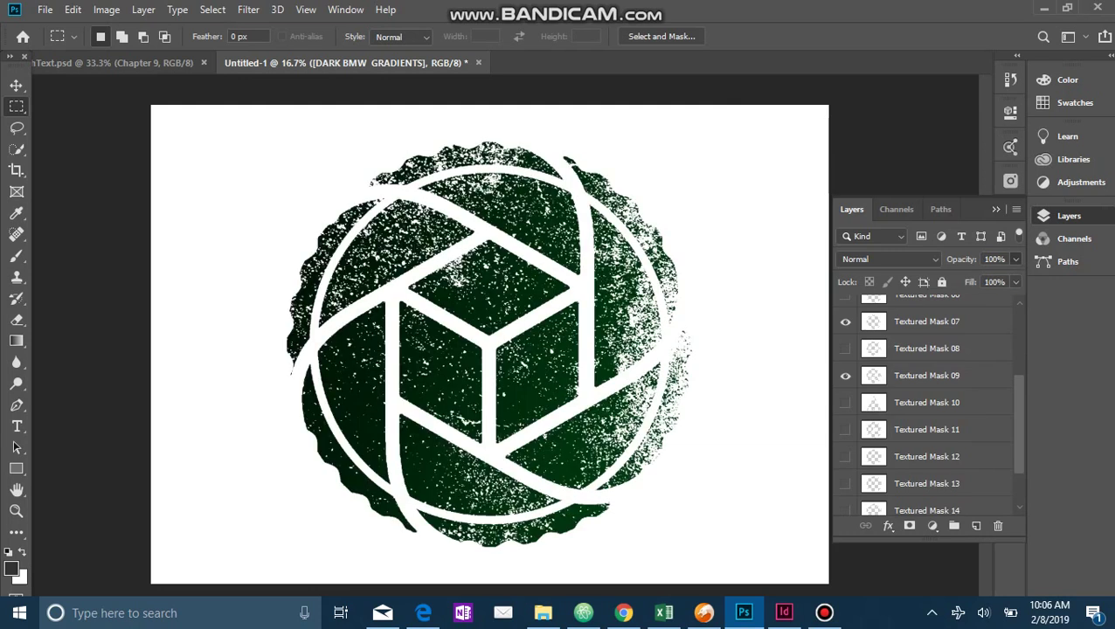
{"action": "left_click", "coordinate": [926, 348]}
- Flatten Image to one Background layer, confirming removal of the hidden mask layers
{"action": "right_click", "coordinate": [925, 348]}
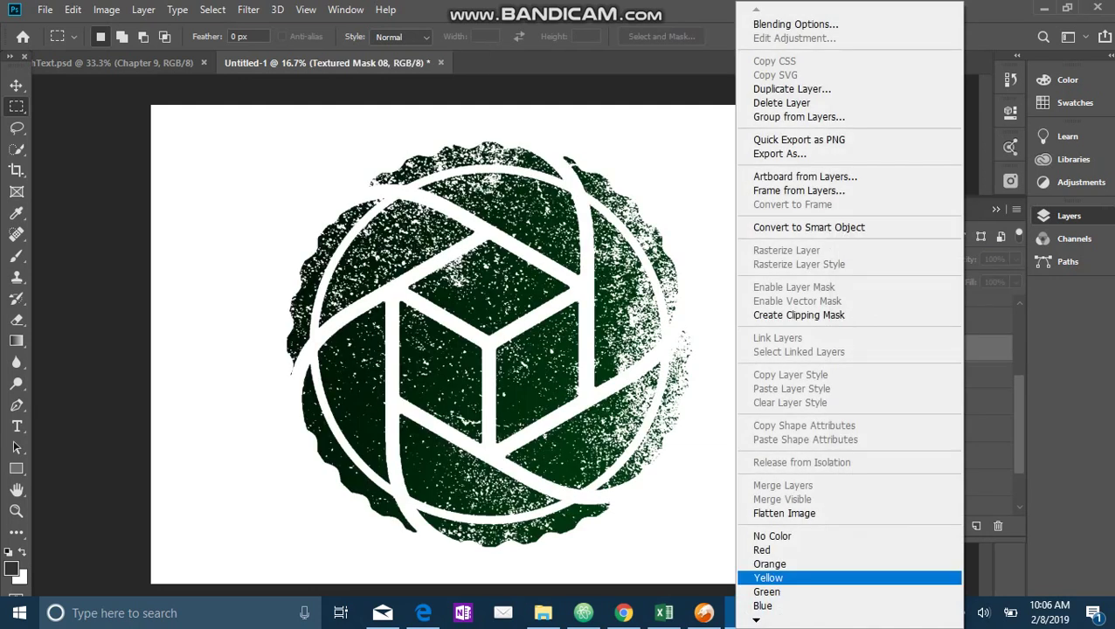
{"action": "left_click", "coordinate": [784, 513]}
{"action": "key", "text": "Return"}
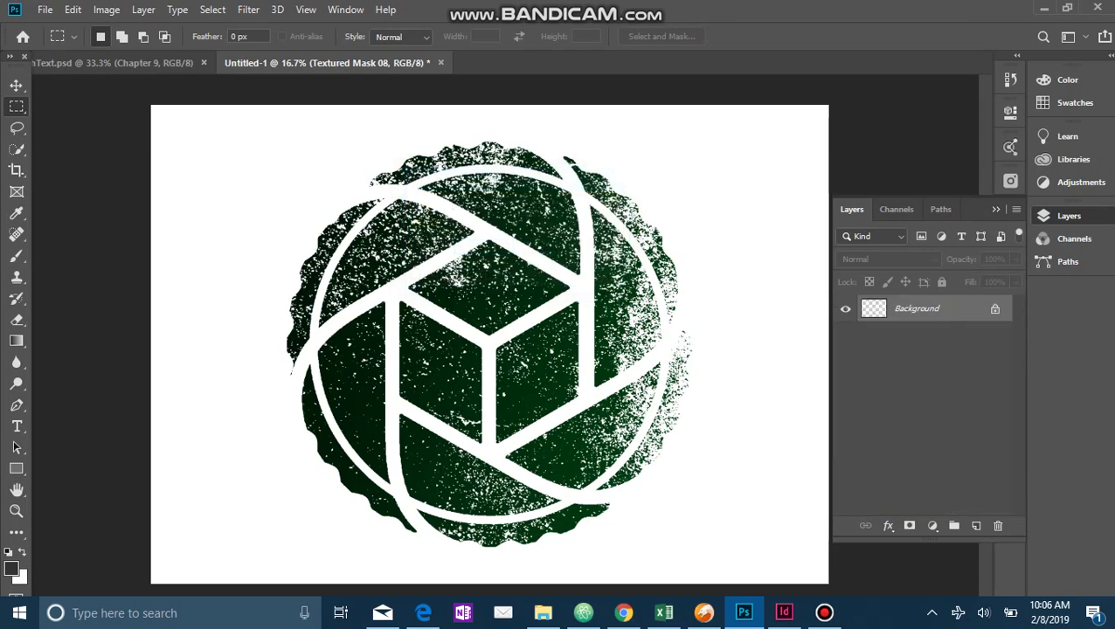